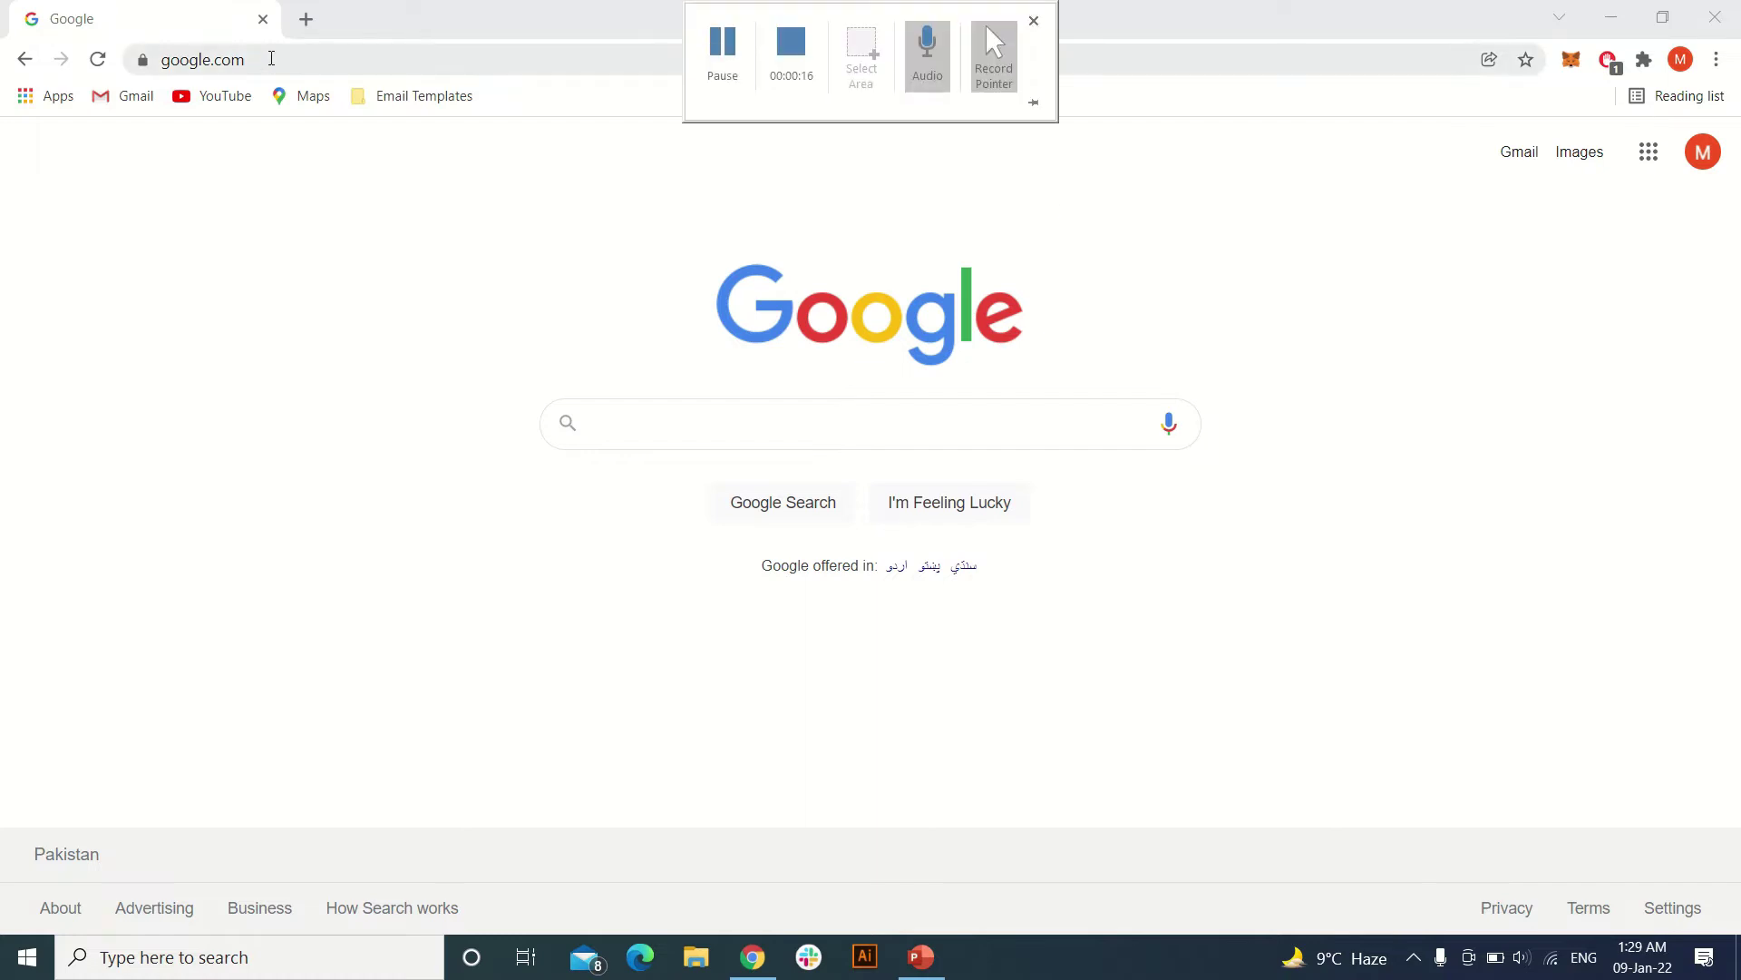
Step: Open two new tabs, each running a throwaway Google search
{"action": "left_click", "coordinate": [306, 19]}
{"action": "type", "text": "sakjd"}
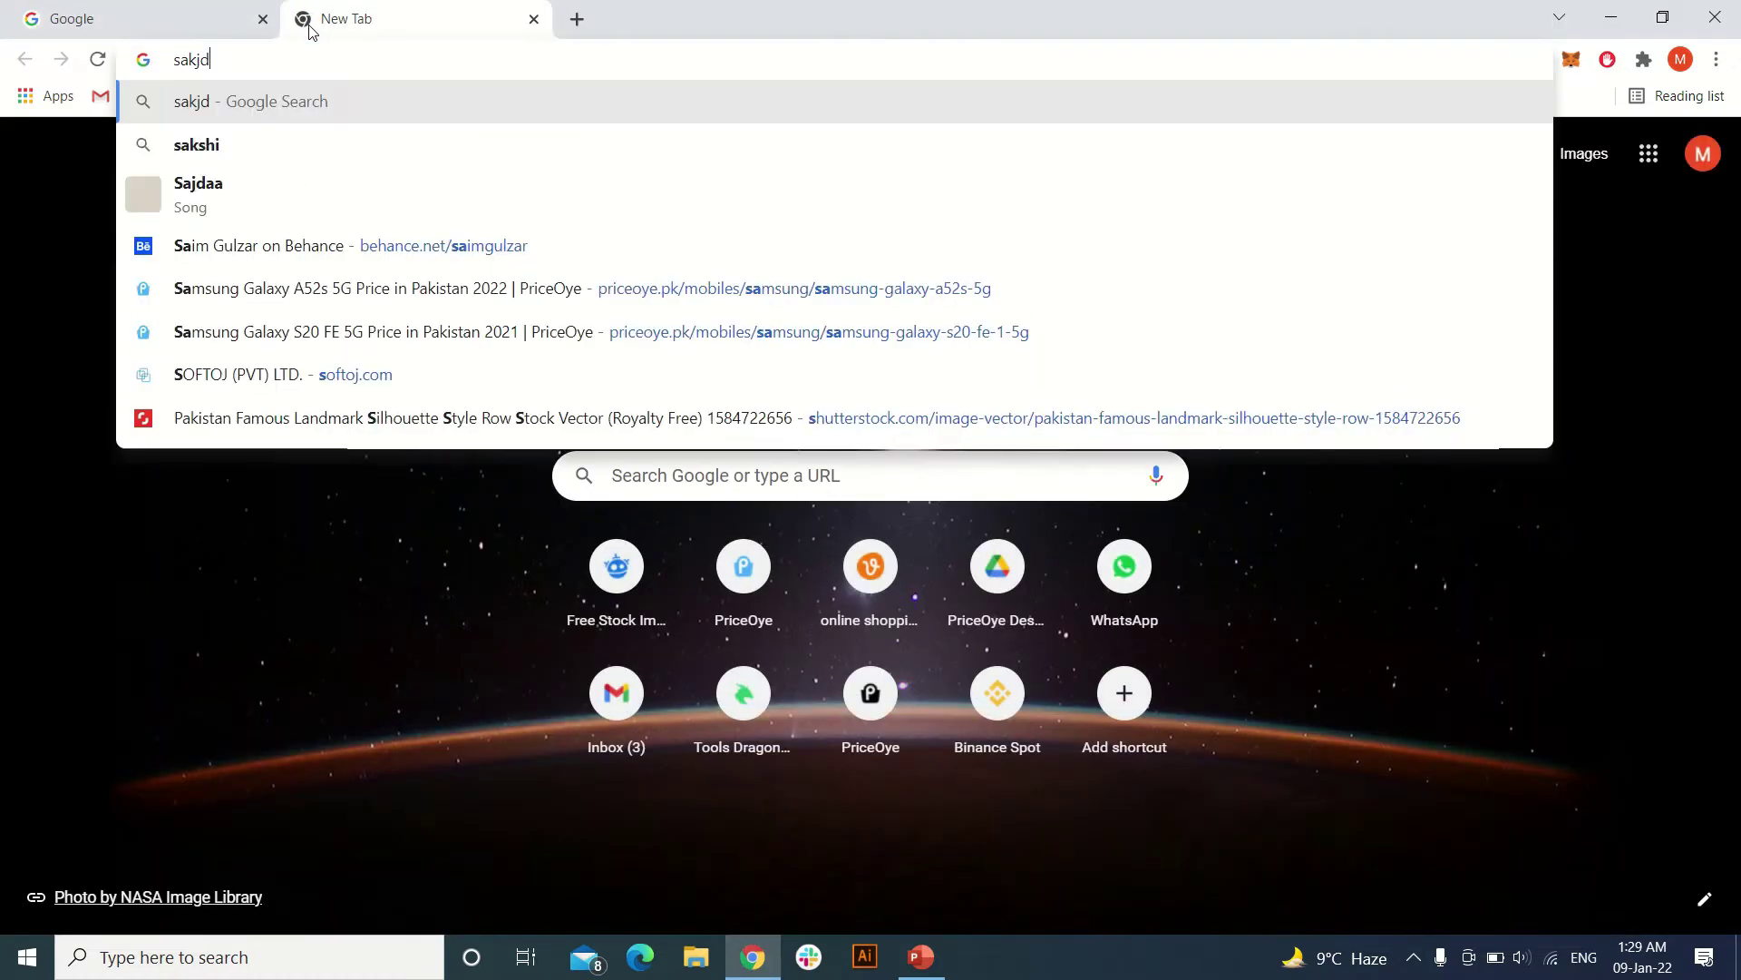
{"action": "key", "text": "Return"}
{"action": "left_click", "coordinate": [577, 18]}
{"action": "type", "text": "askdh"}
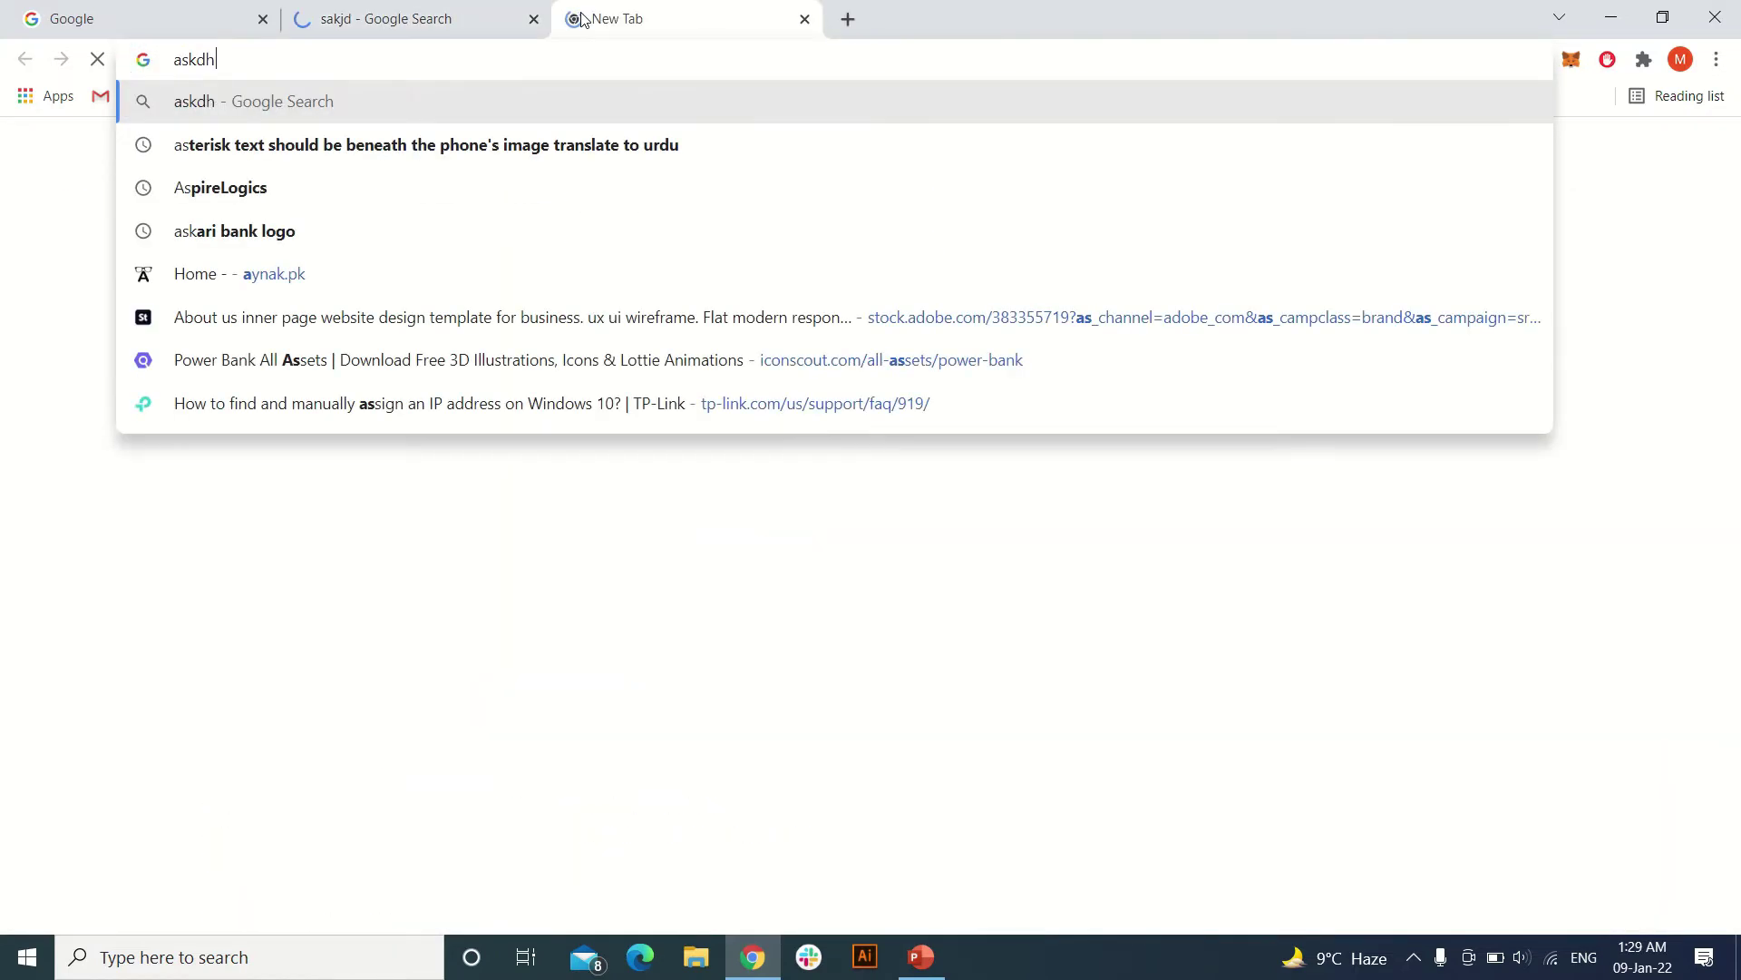
{"action": "type", "text": "asjdk"}
{"action": "key", "text": "Return"}
Step: Return to the first Google tab and start entering a new web address
{"action": "left_click", "coordinate": [136, 20]}
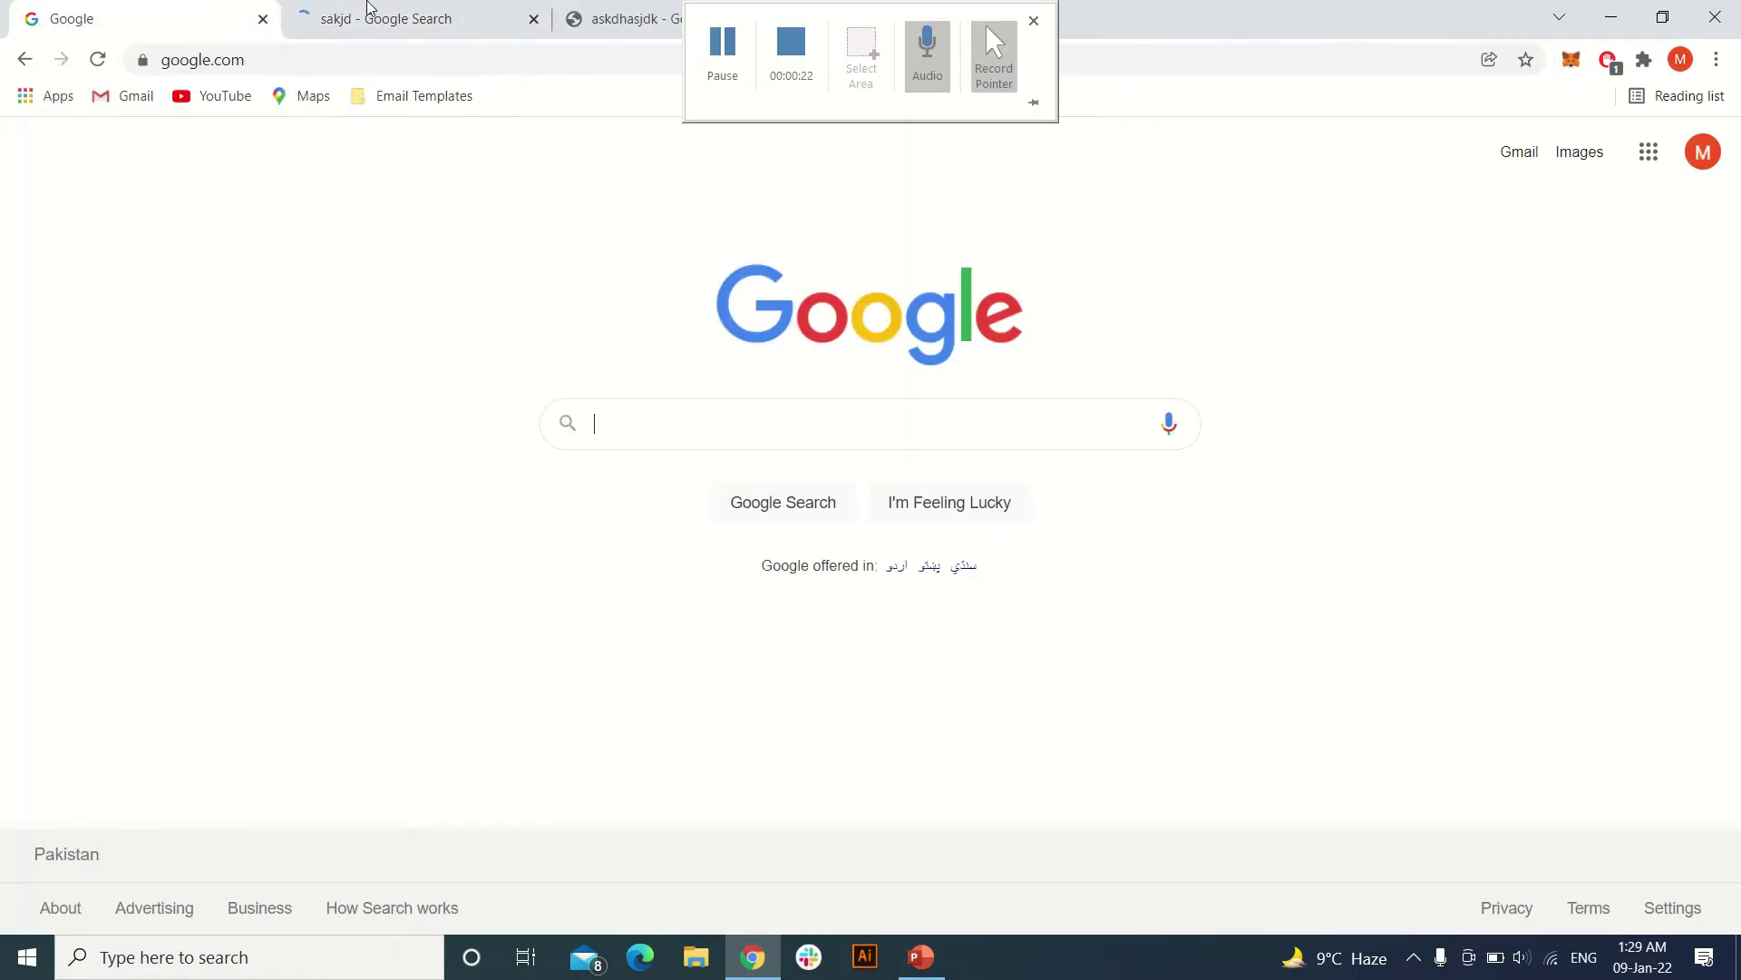
{"action": "key", "text": "ctrl+Tab"}
{"action": "key", "text": "ctrl+Tab"}
{"action": "left_click", "coordinate": [214, 8]}
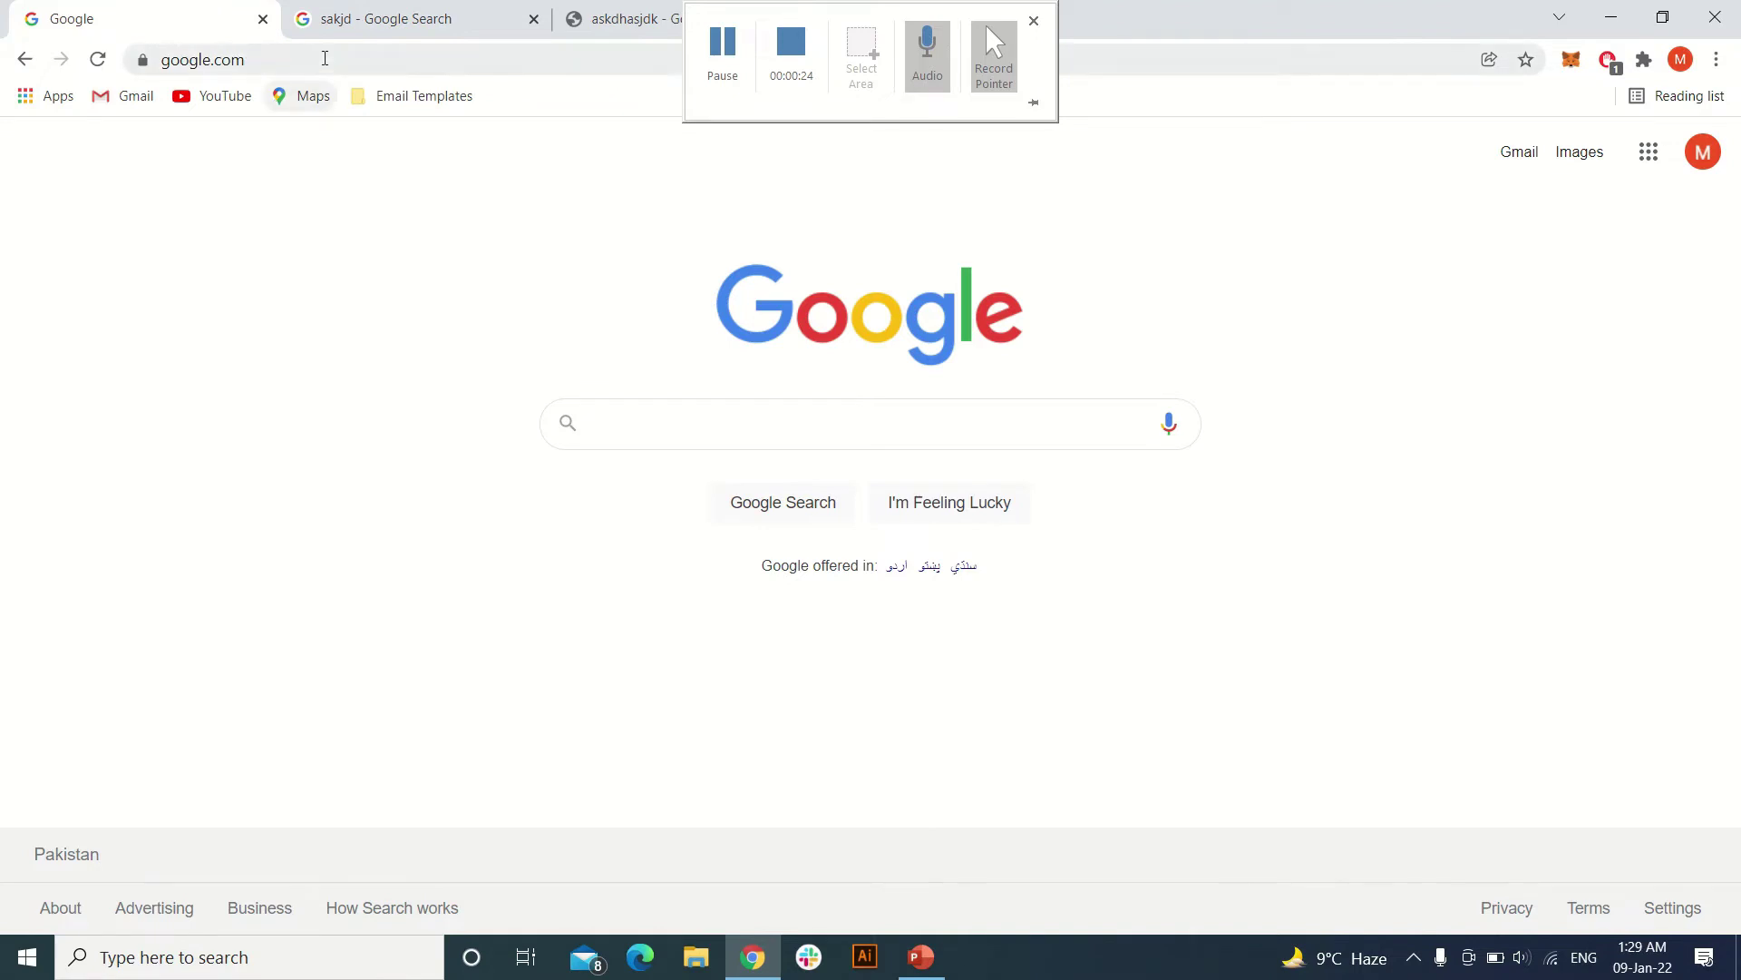
{"action": "left_click", "coordinate": [324, 59]}
{"action": "type", "text": "e"}
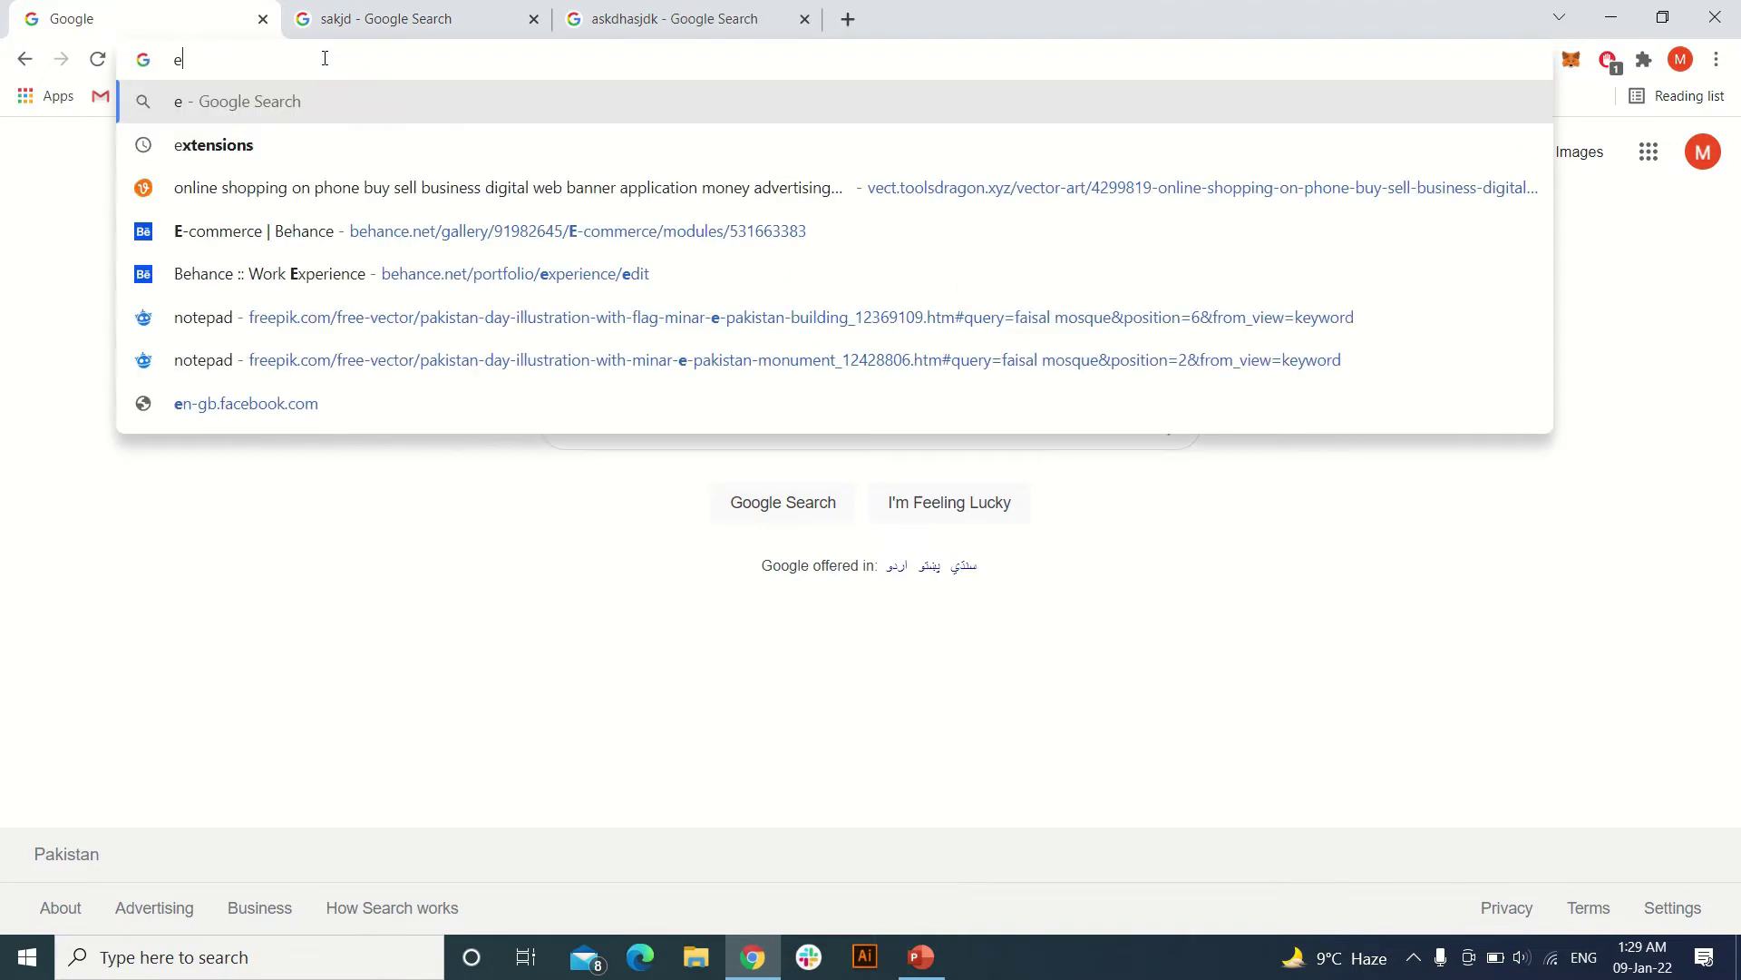
{"action": "type", "text": "xtensi"}
Step: Open the Chrome Web Store from the address bar suggestions
{"action": "key", "text": "Down"}
{"action": "key", "text": "Down"}
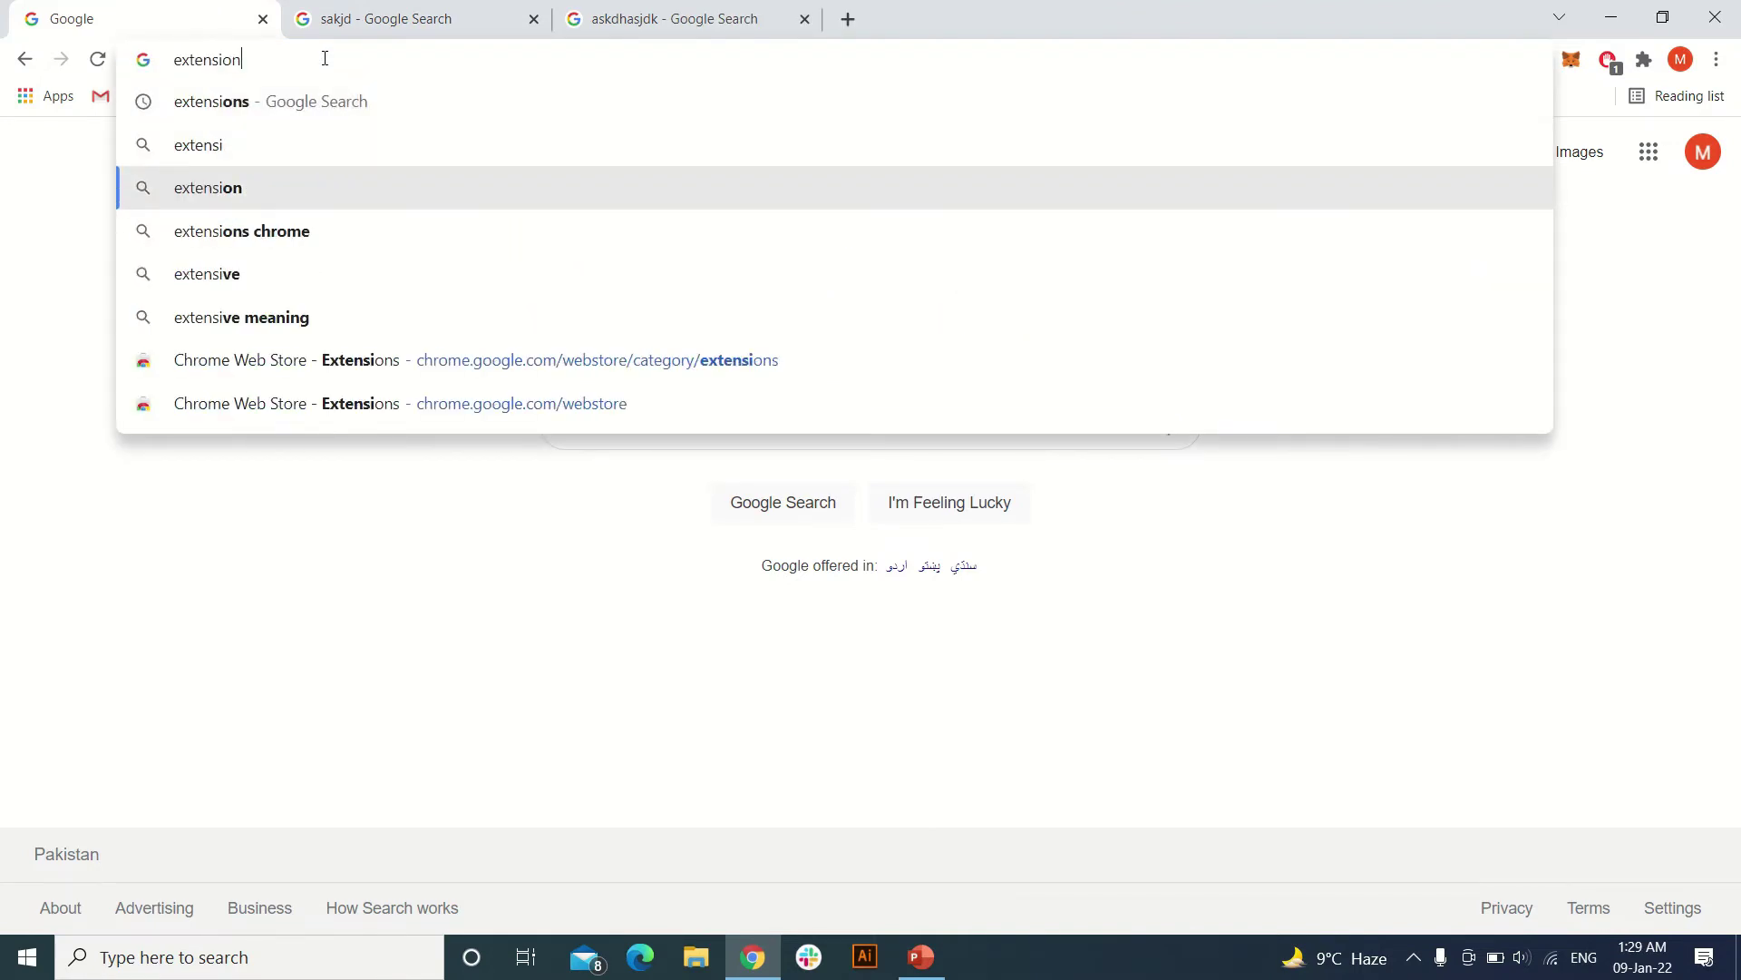
{"action": "key", "text": "Down"}
{"action": "key", "text": "Down"}
{"action": "key", "text": "Down"}
{"action": "key", "text": "Down"}
{"action": "key", "text": "Return"}
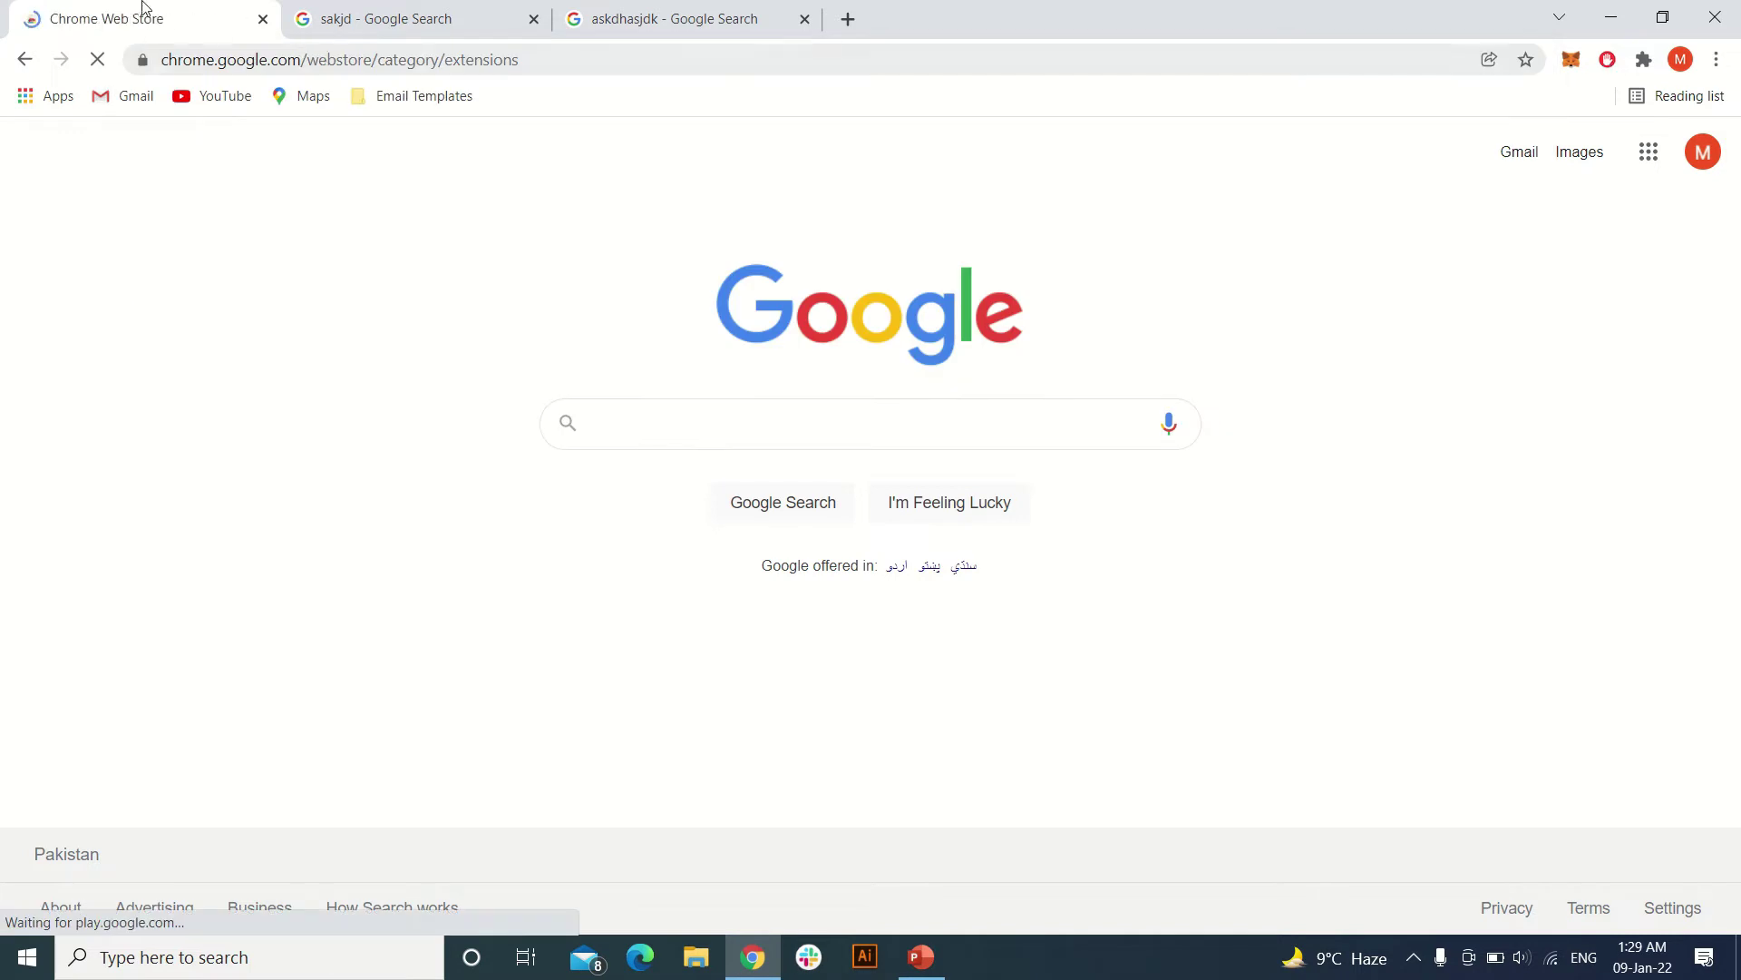
{"action": "type", "text": "p"}
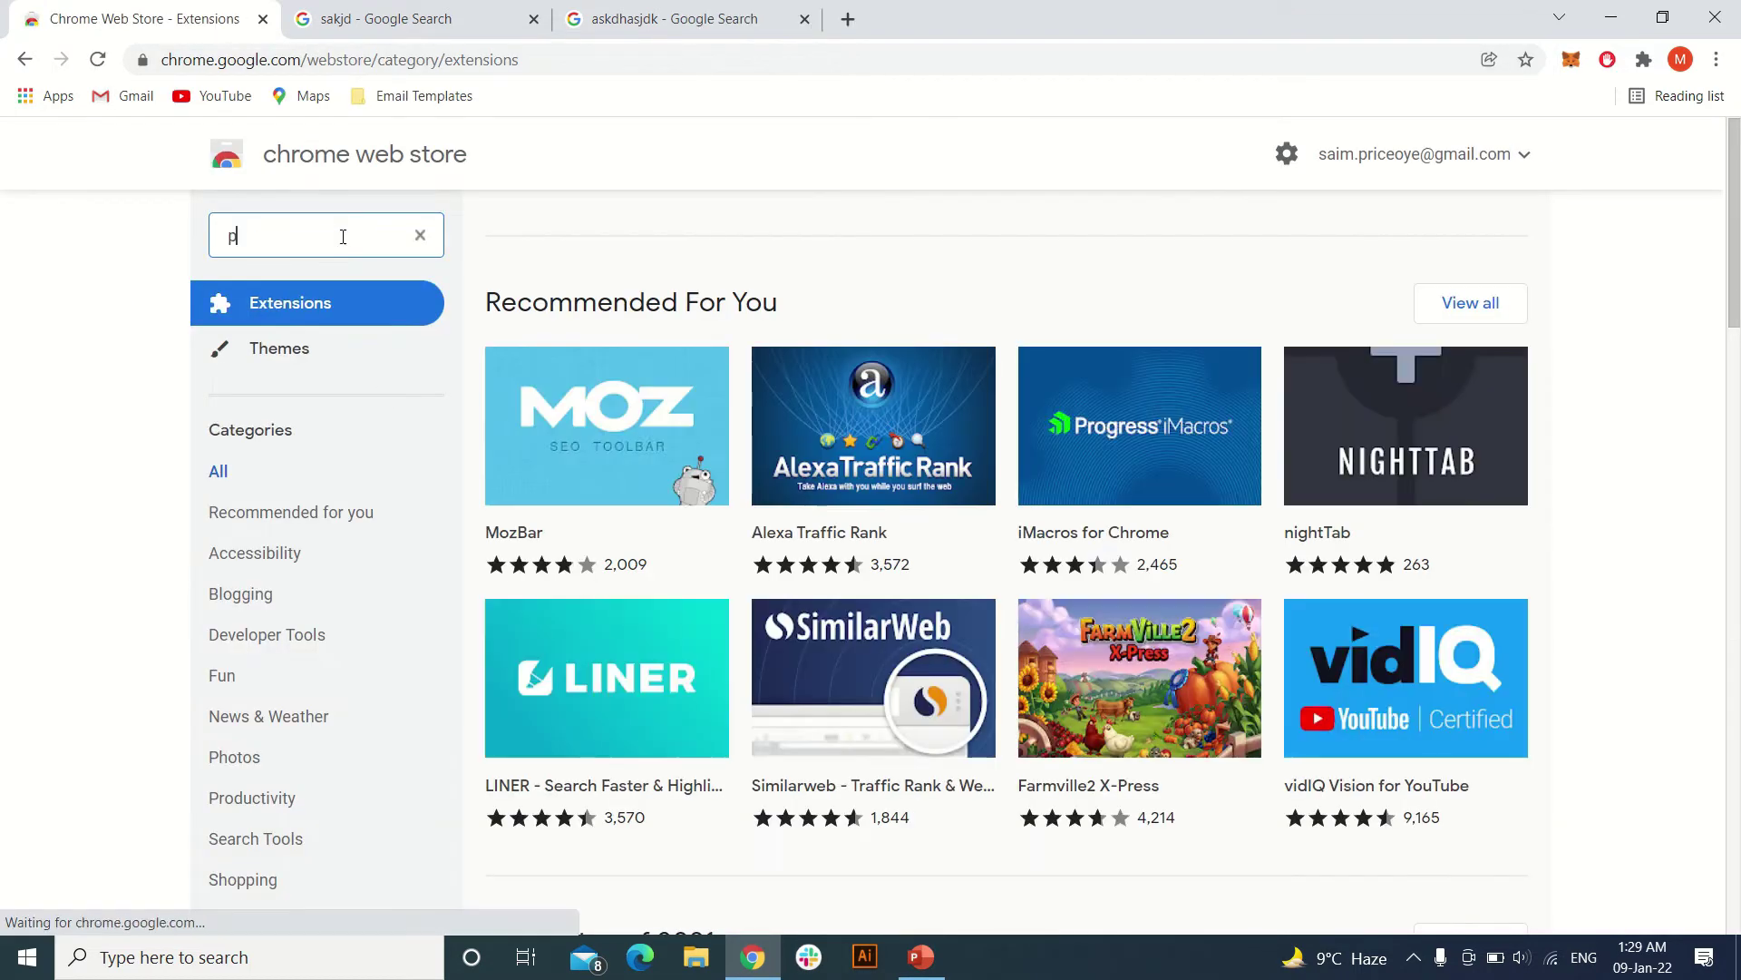
{"action": "type", "text": "anic button"}
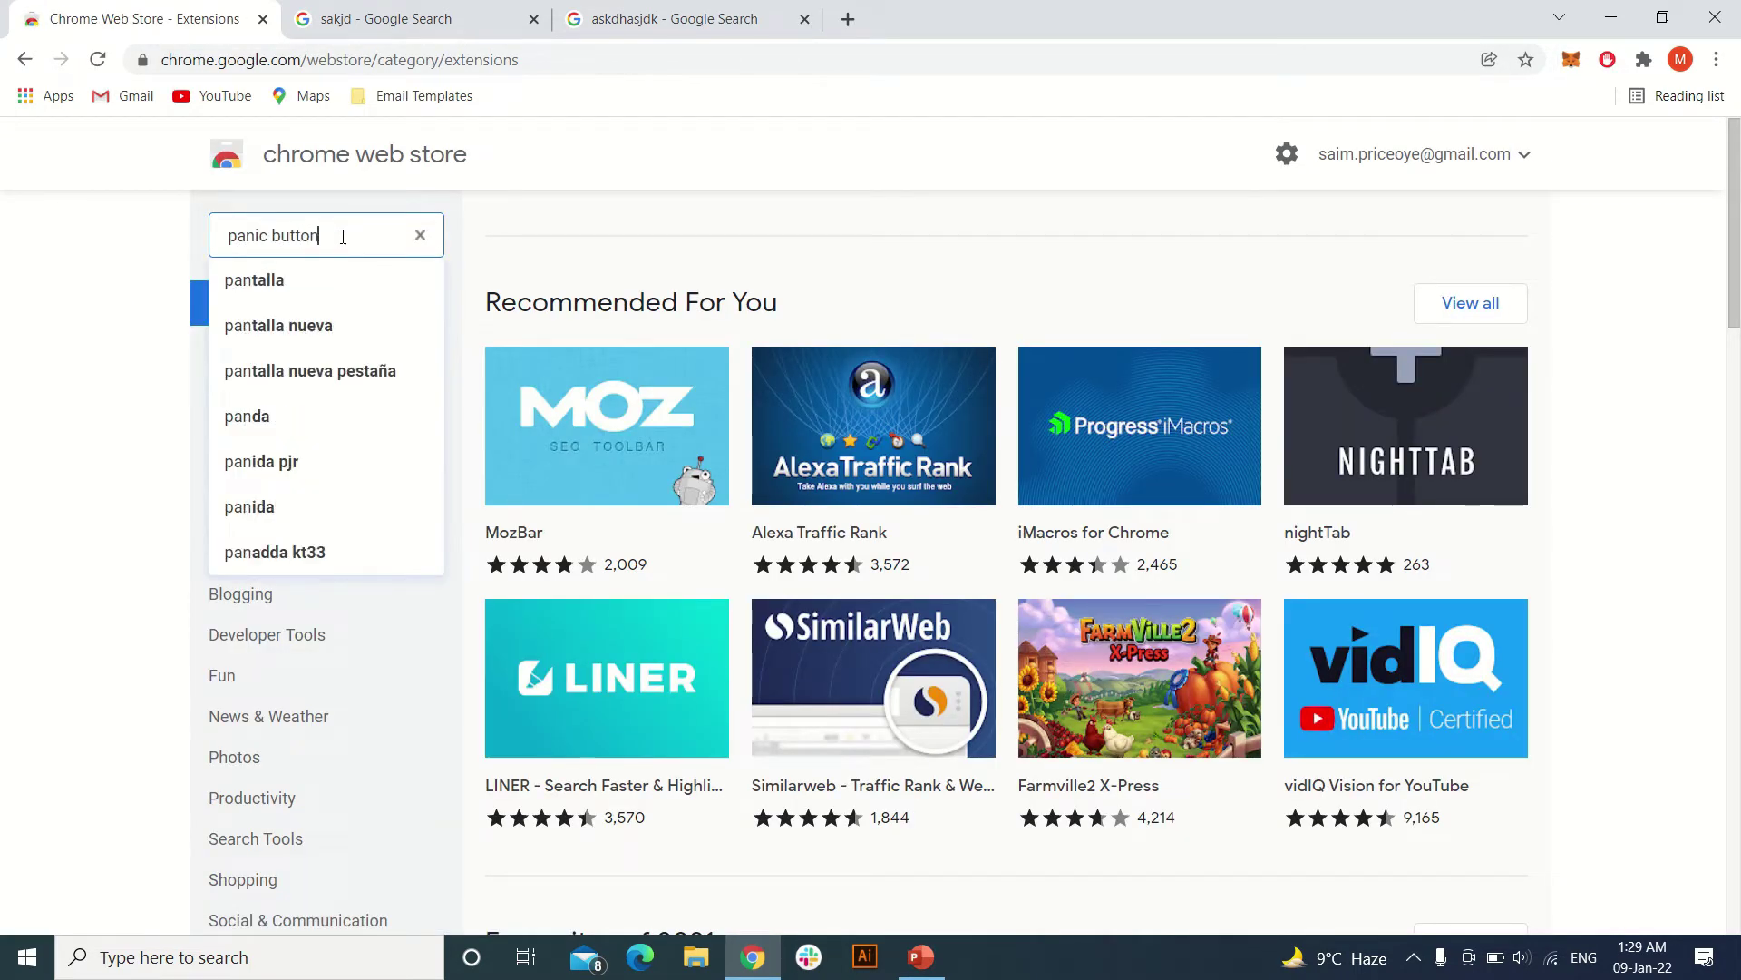
Step: Search the store for 'panic button' and install the Panic Button extension
{"action": "key", "text": "Return"}
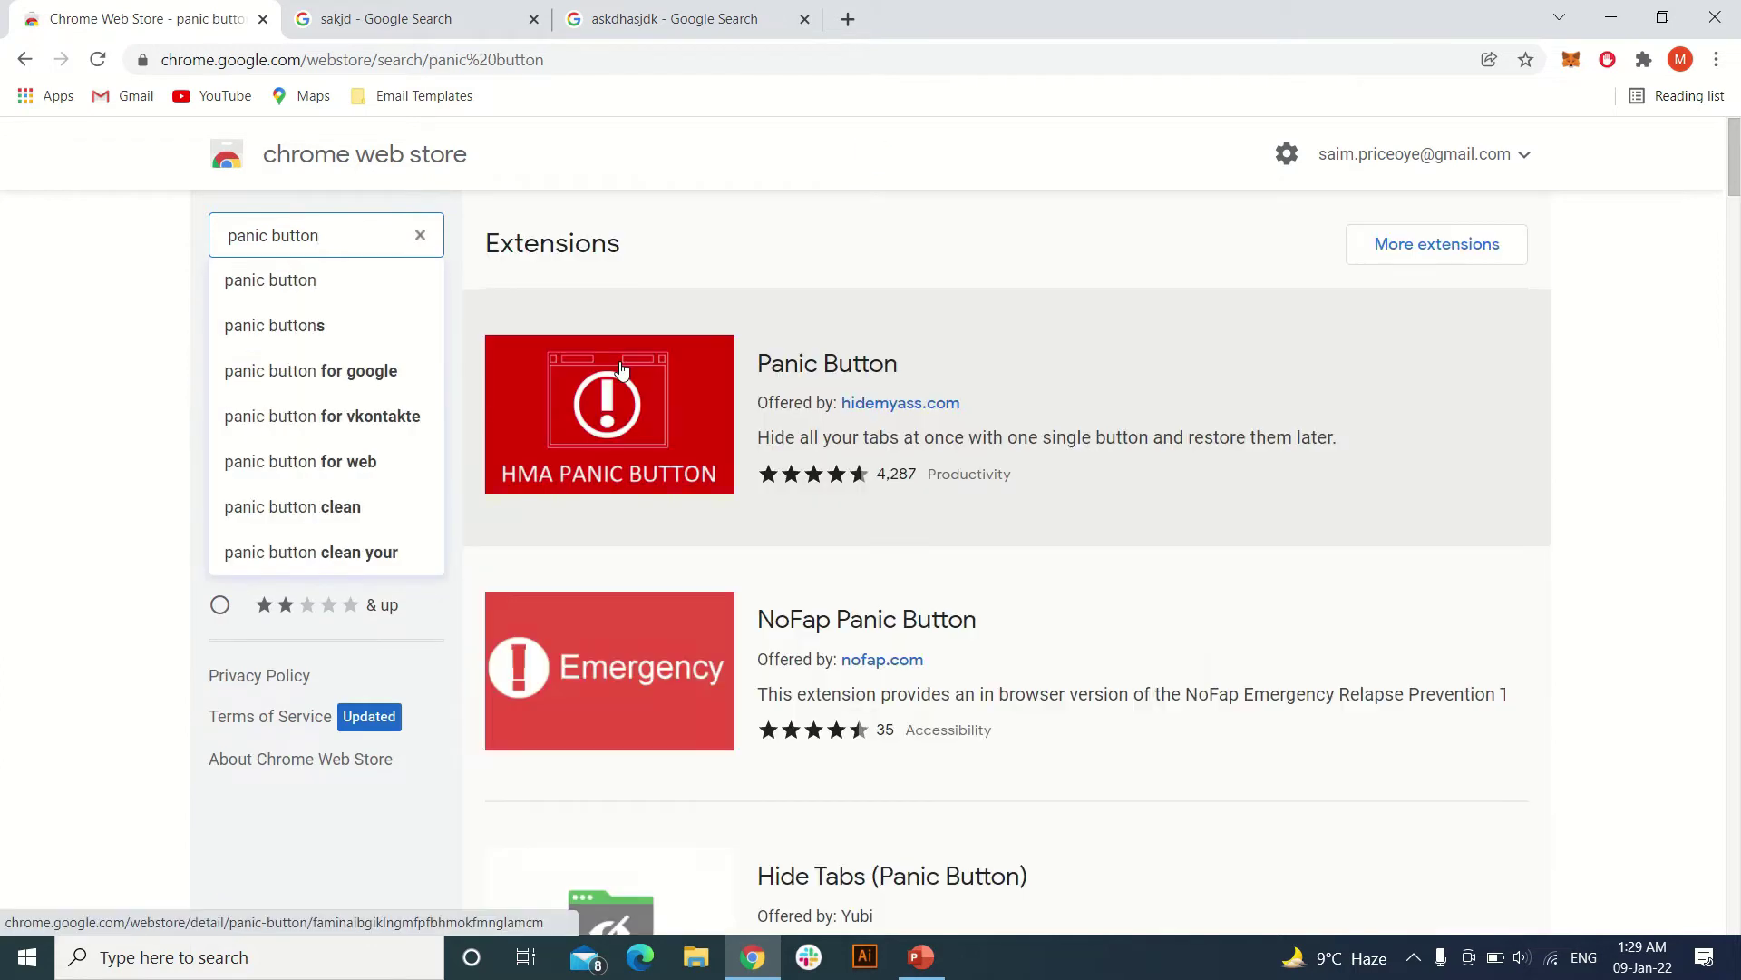
{"action": "left_click", "coordinate": [836, 356]}
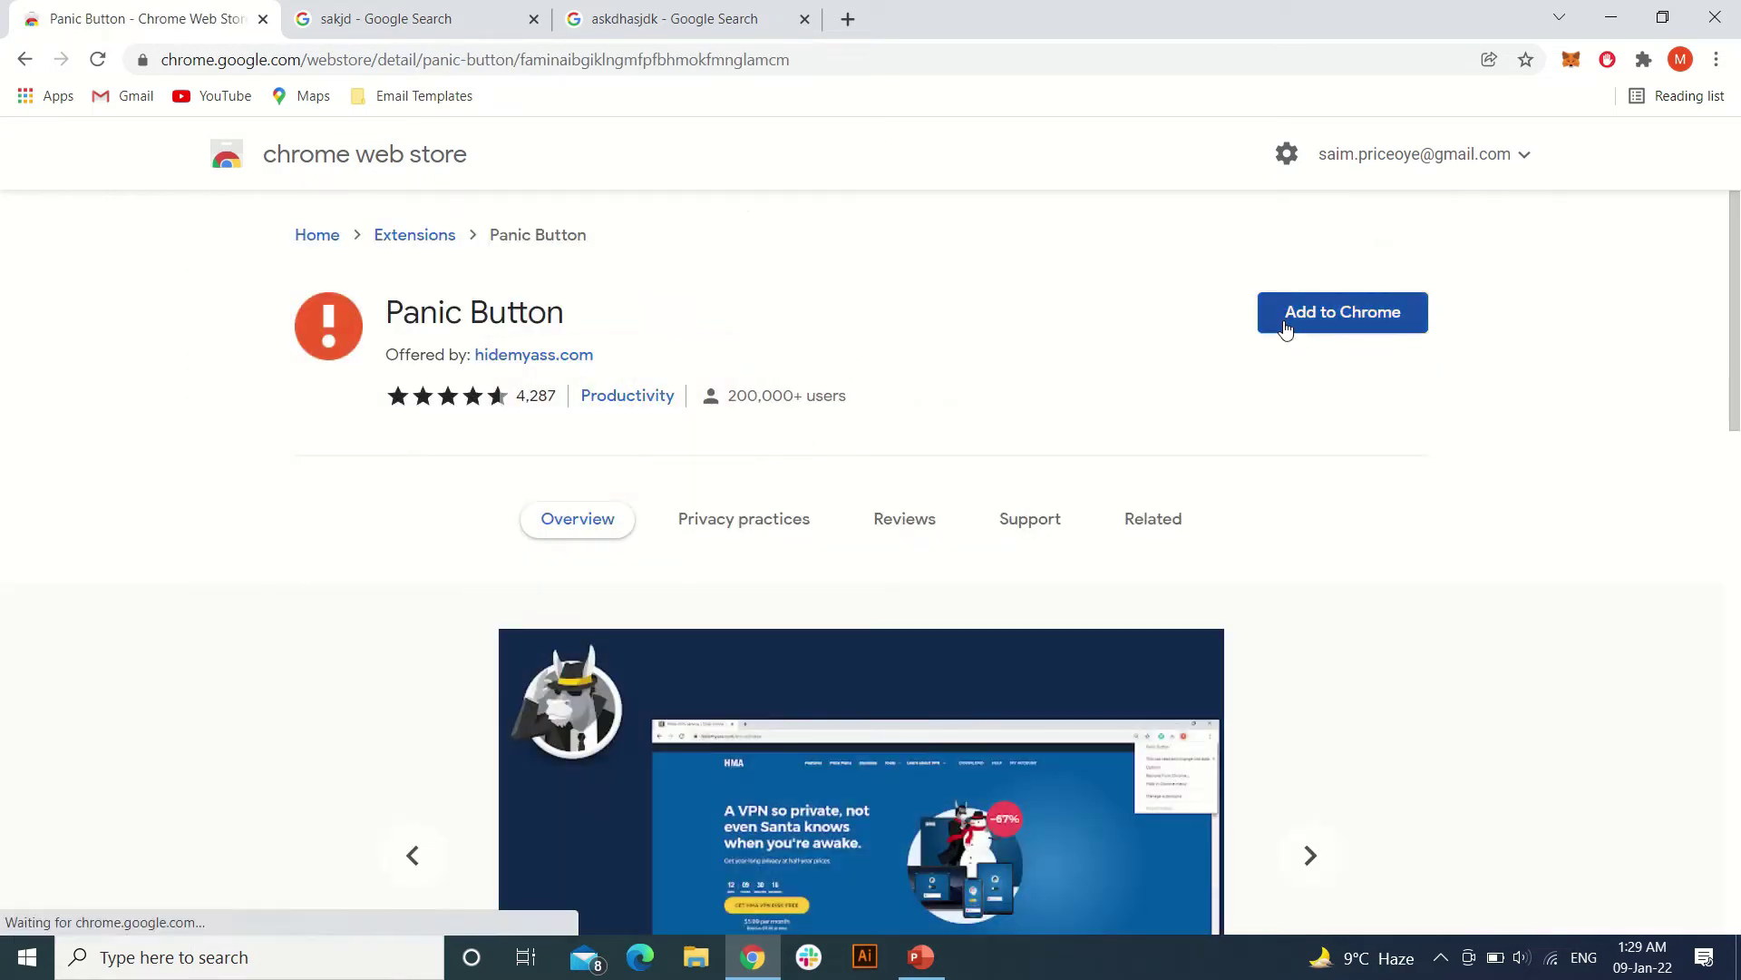
{"action": "left_click", "coordinate": [1285, 328]}
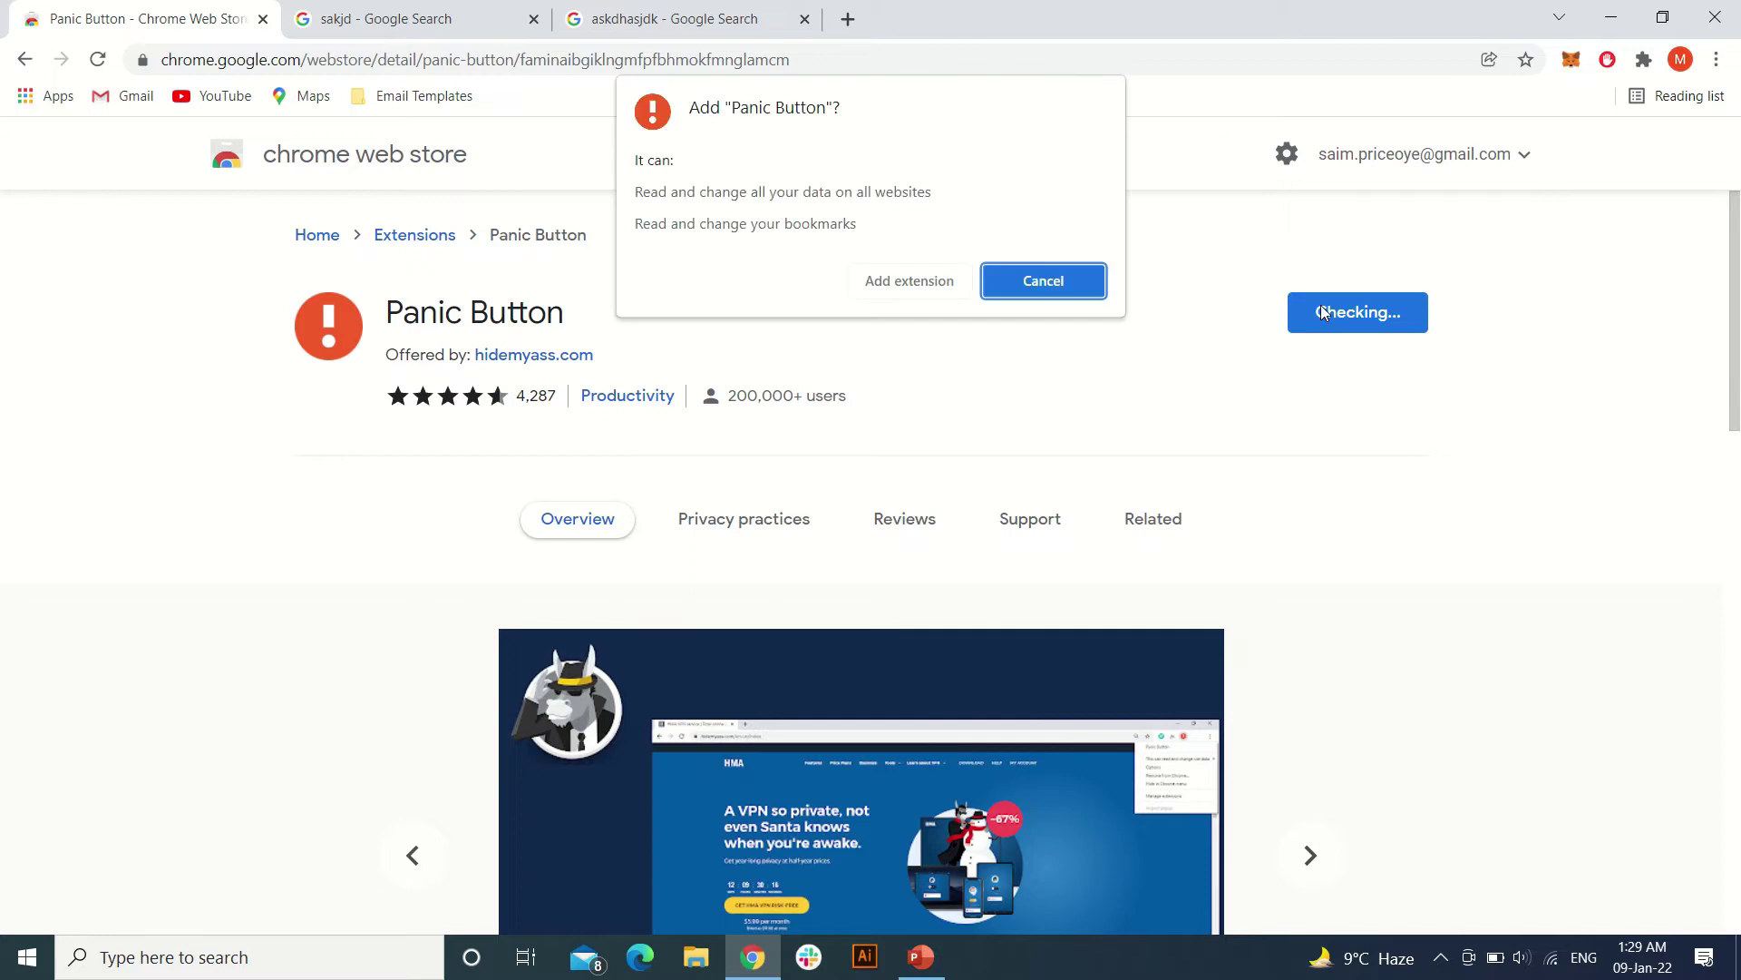
{"action": "left_click", "coordinate": [902, 277]}
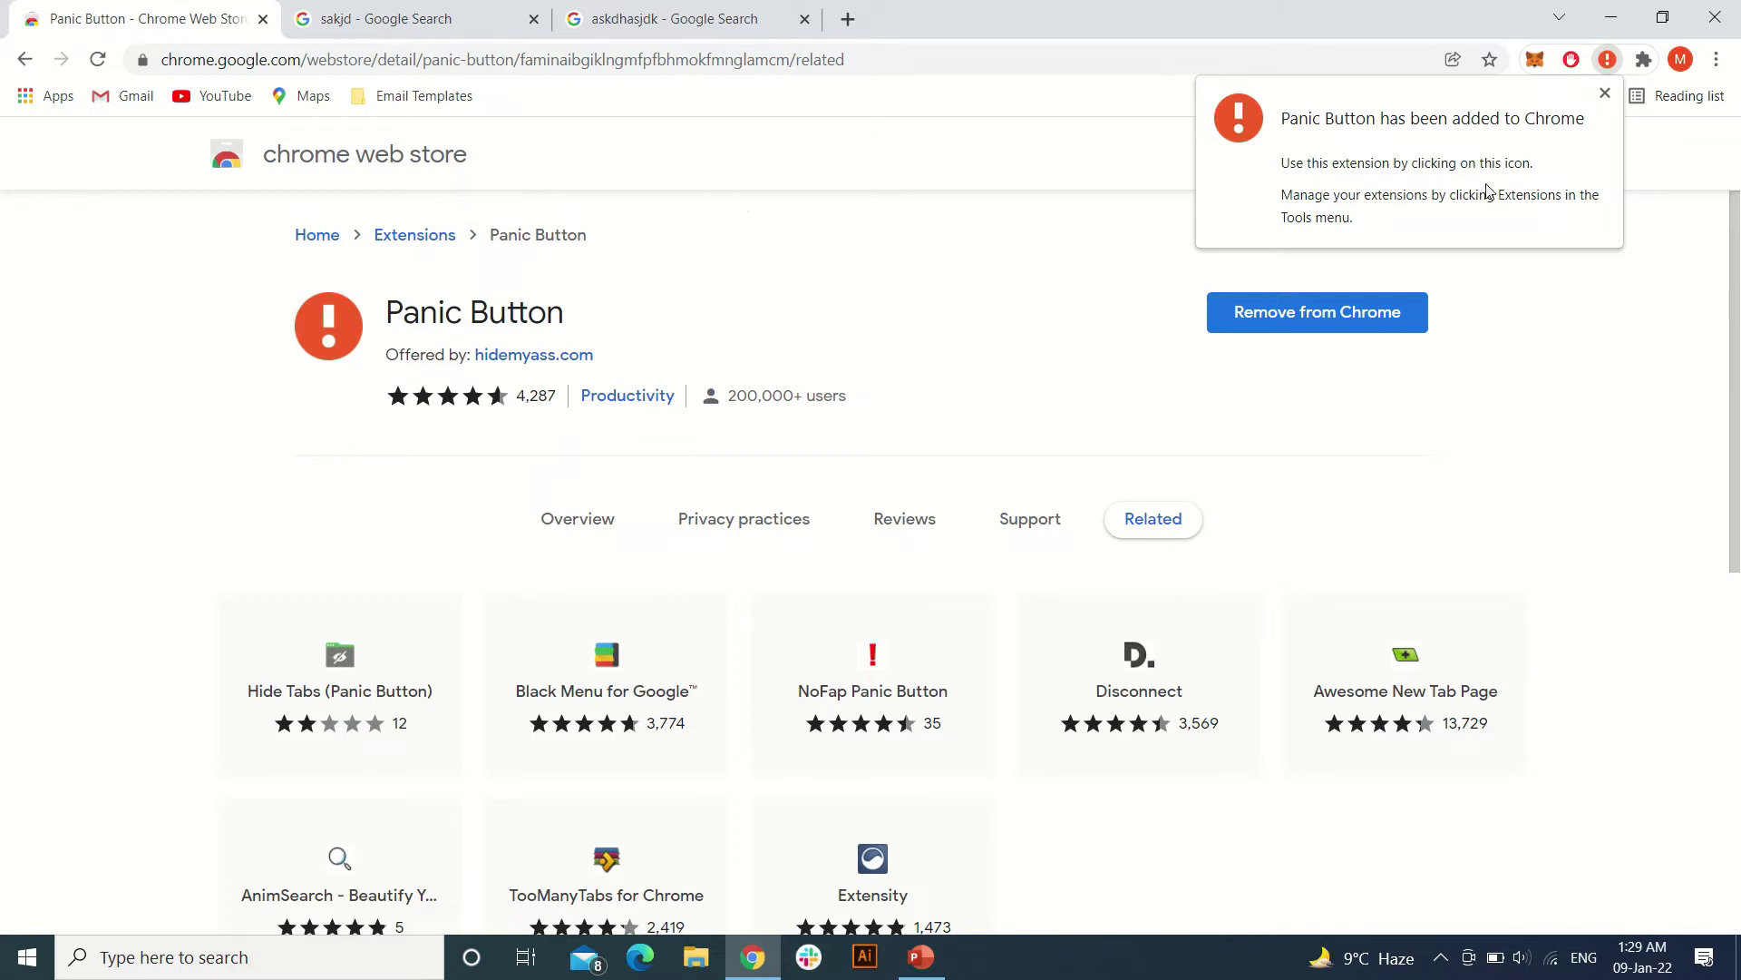
{"action": "left_click", "coordinate": [1643, 59]}
Step: Pin Panic Button to the toolbar and look over the open search tabs
{"action": "left_click", "coordinate": [1591, 313]}
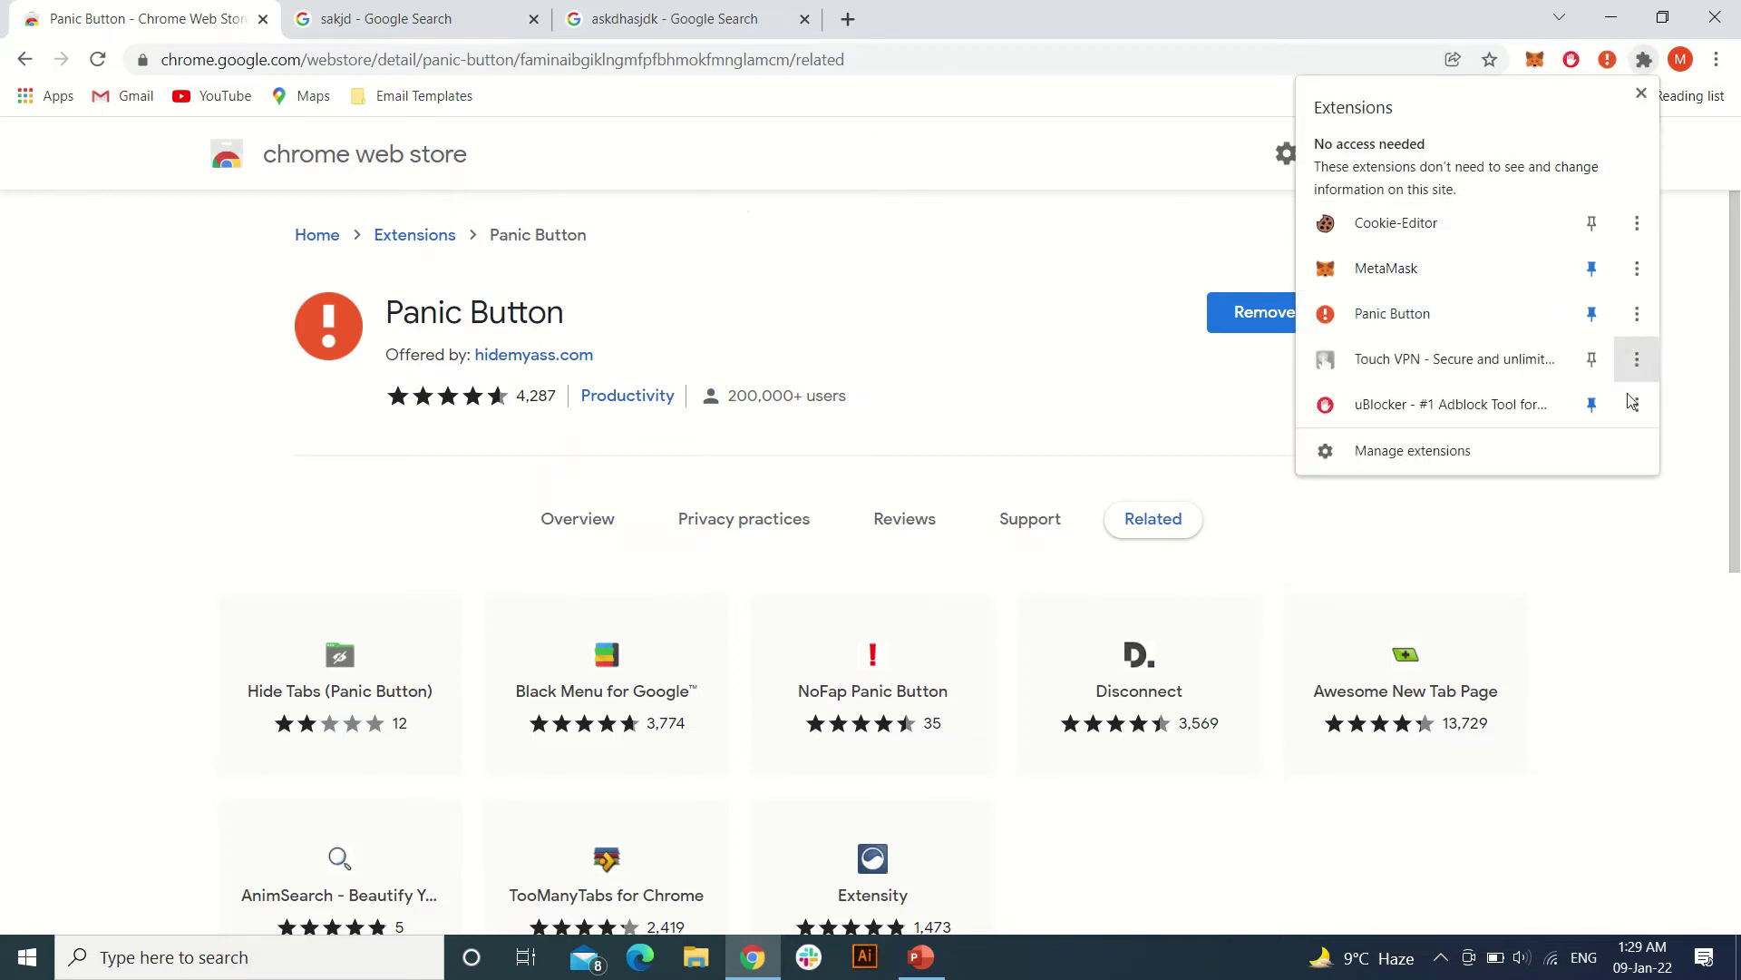
{"action": "left_click", "coordinate": [1662, 521]}
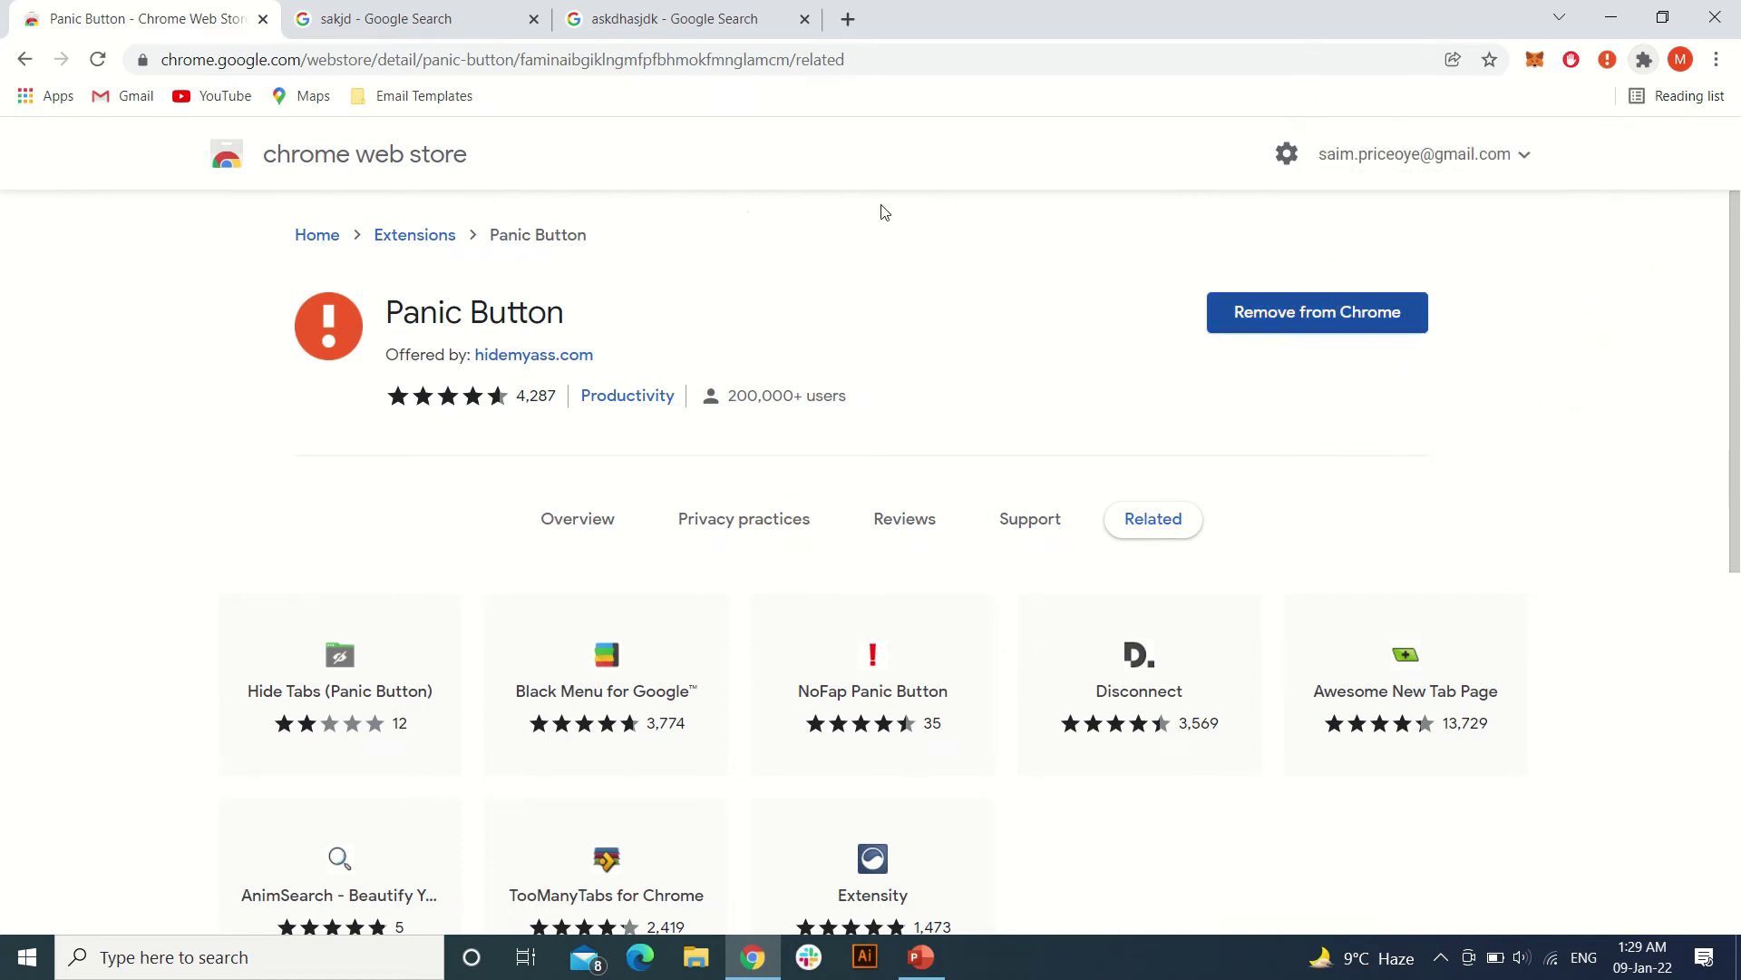
{"action": "left_click", "coordinate": [374, 34]}
{"action": "left_click", "coordinate": [653, 20]}
{"action": "left_click", "coordinate": [136, 20]}
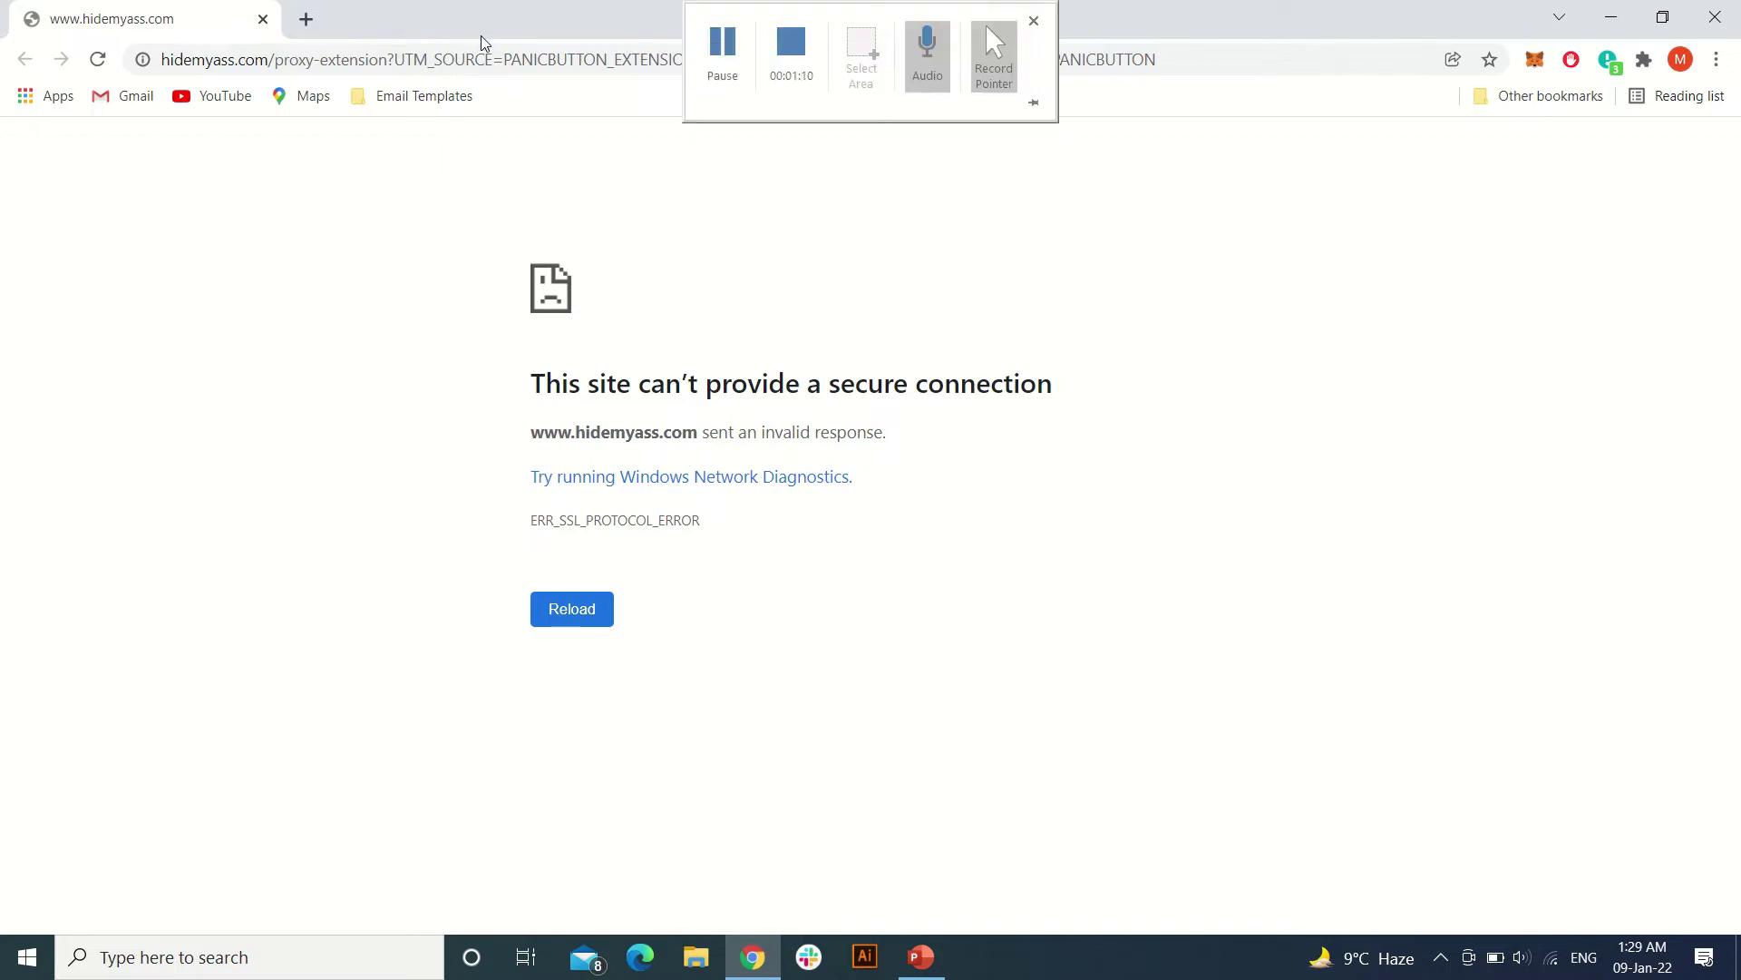
Step: Visit google.com, then restore the hidden sakjd and askdhasjdk tabs with Panic Button
{"action": "left_click", "coordinate": [492, 59]}
{"action": "type", "text": "google.com"}
{"action": "key", "text": "Return"}
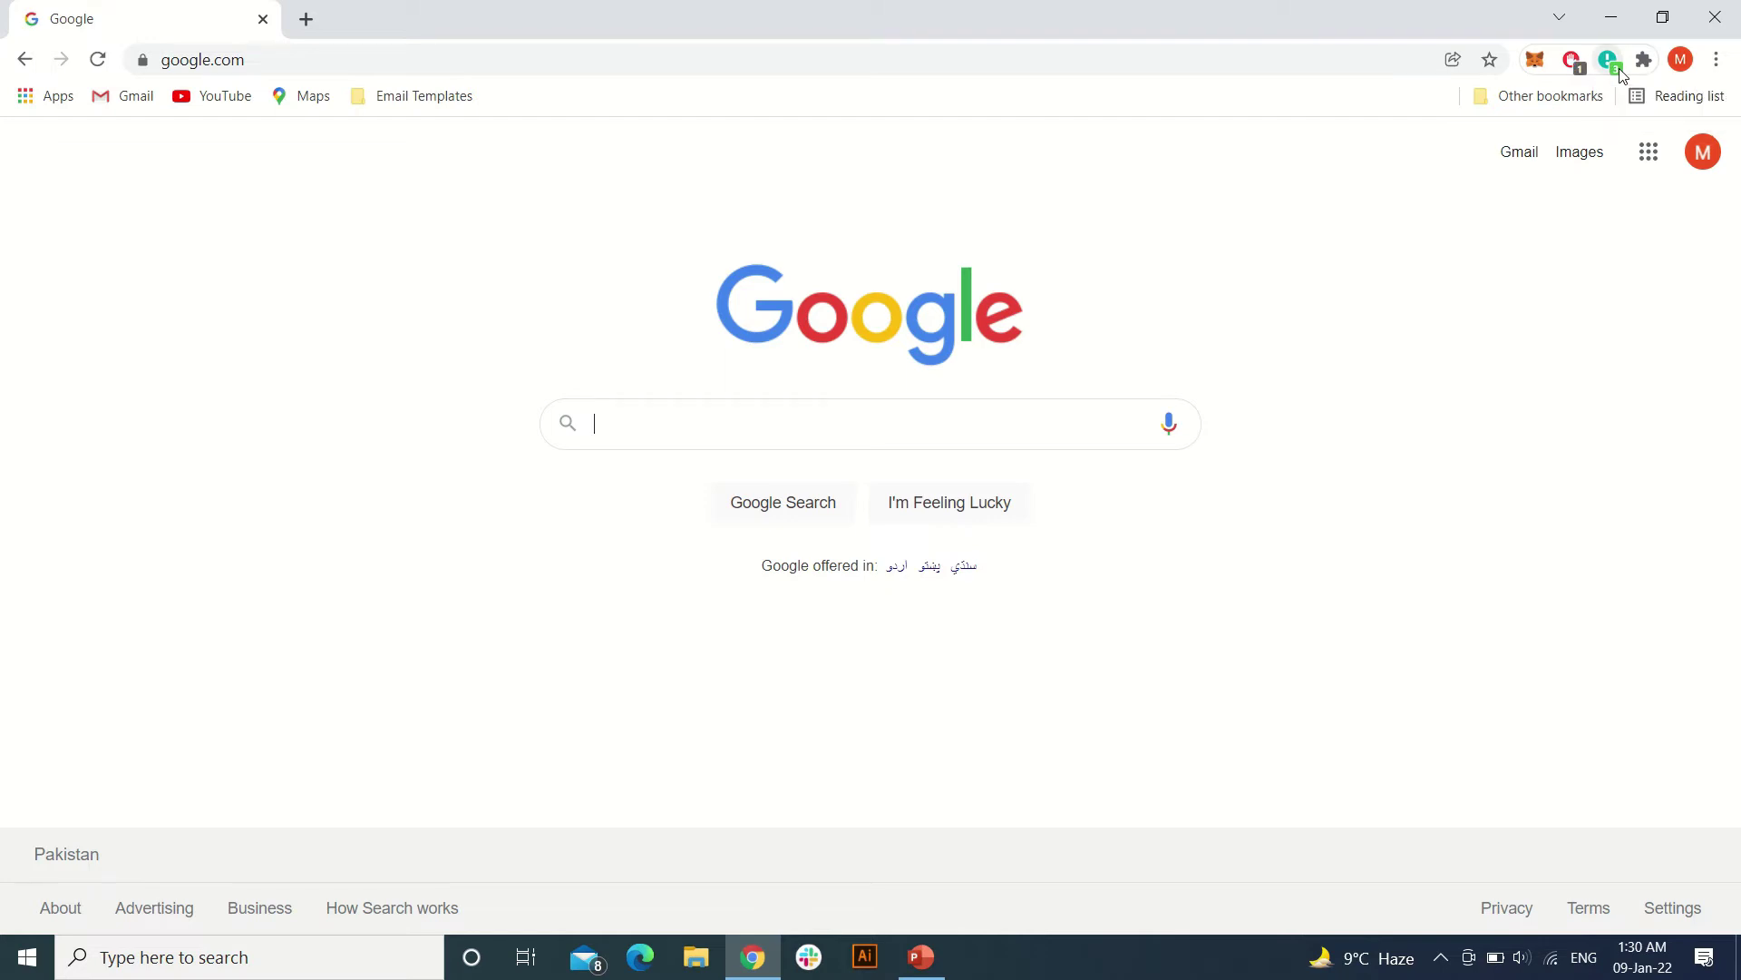
{"action": "left_click", "coordinate": [1609, 62]}
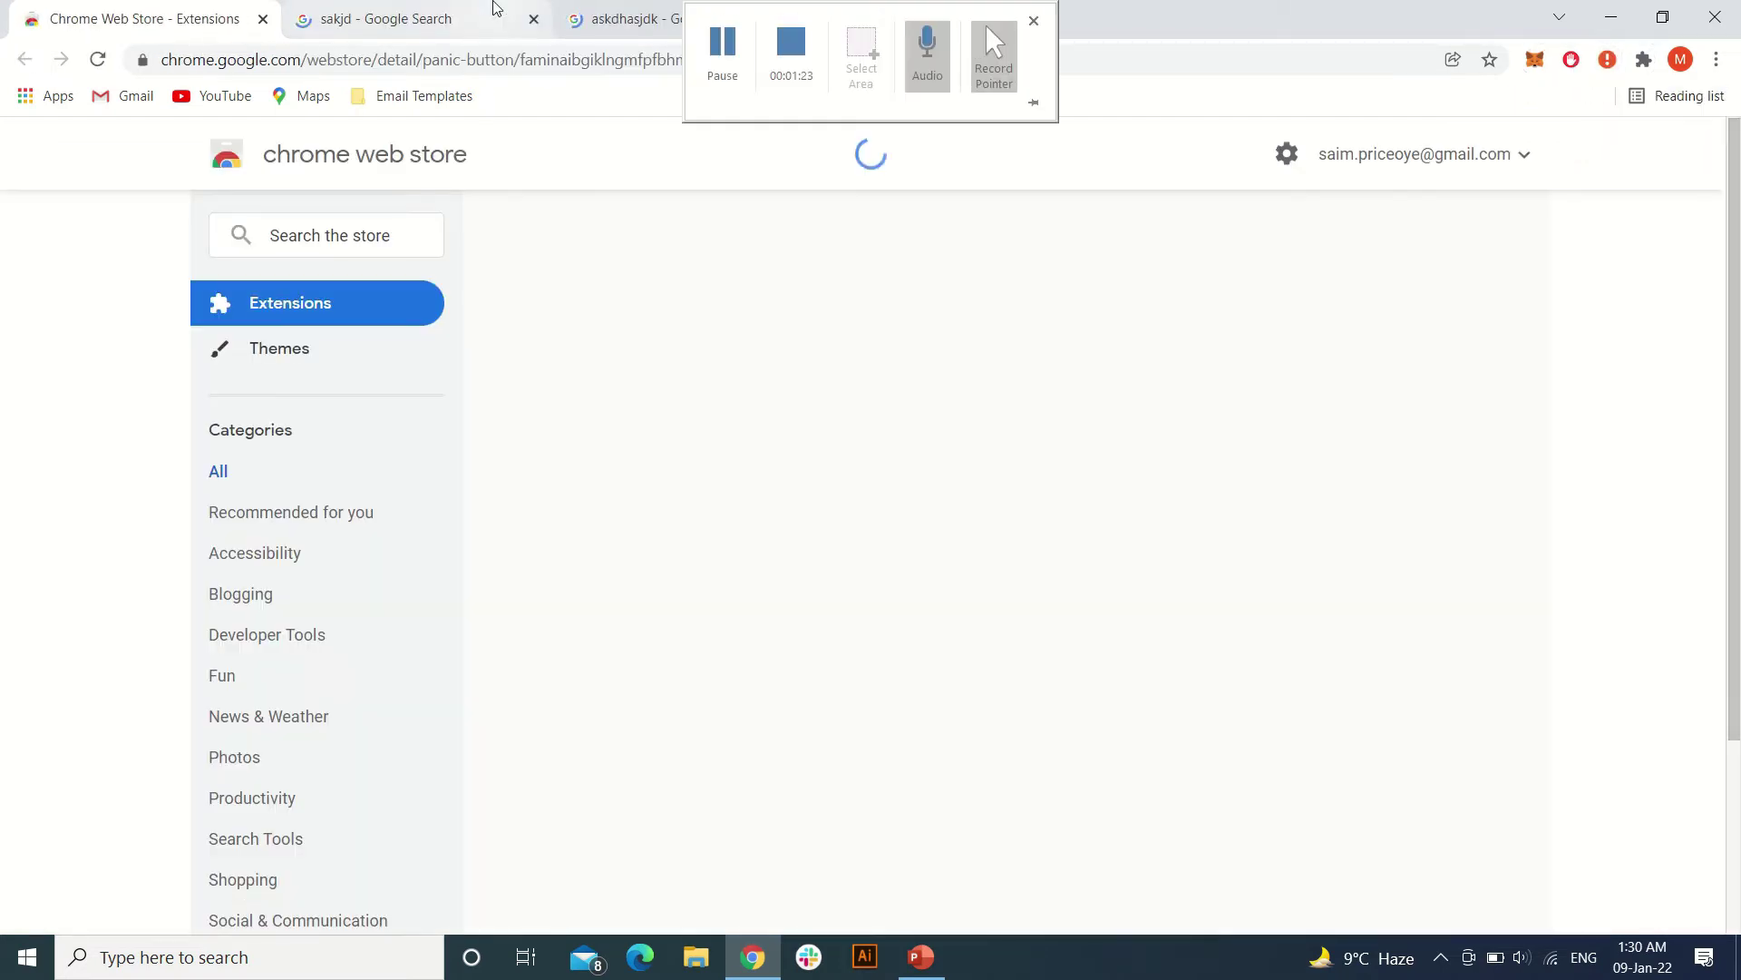
{"action": "left_click", "coordinate": [492, 14]}
{"action": "left_click", "coordinate": [635, 24]}
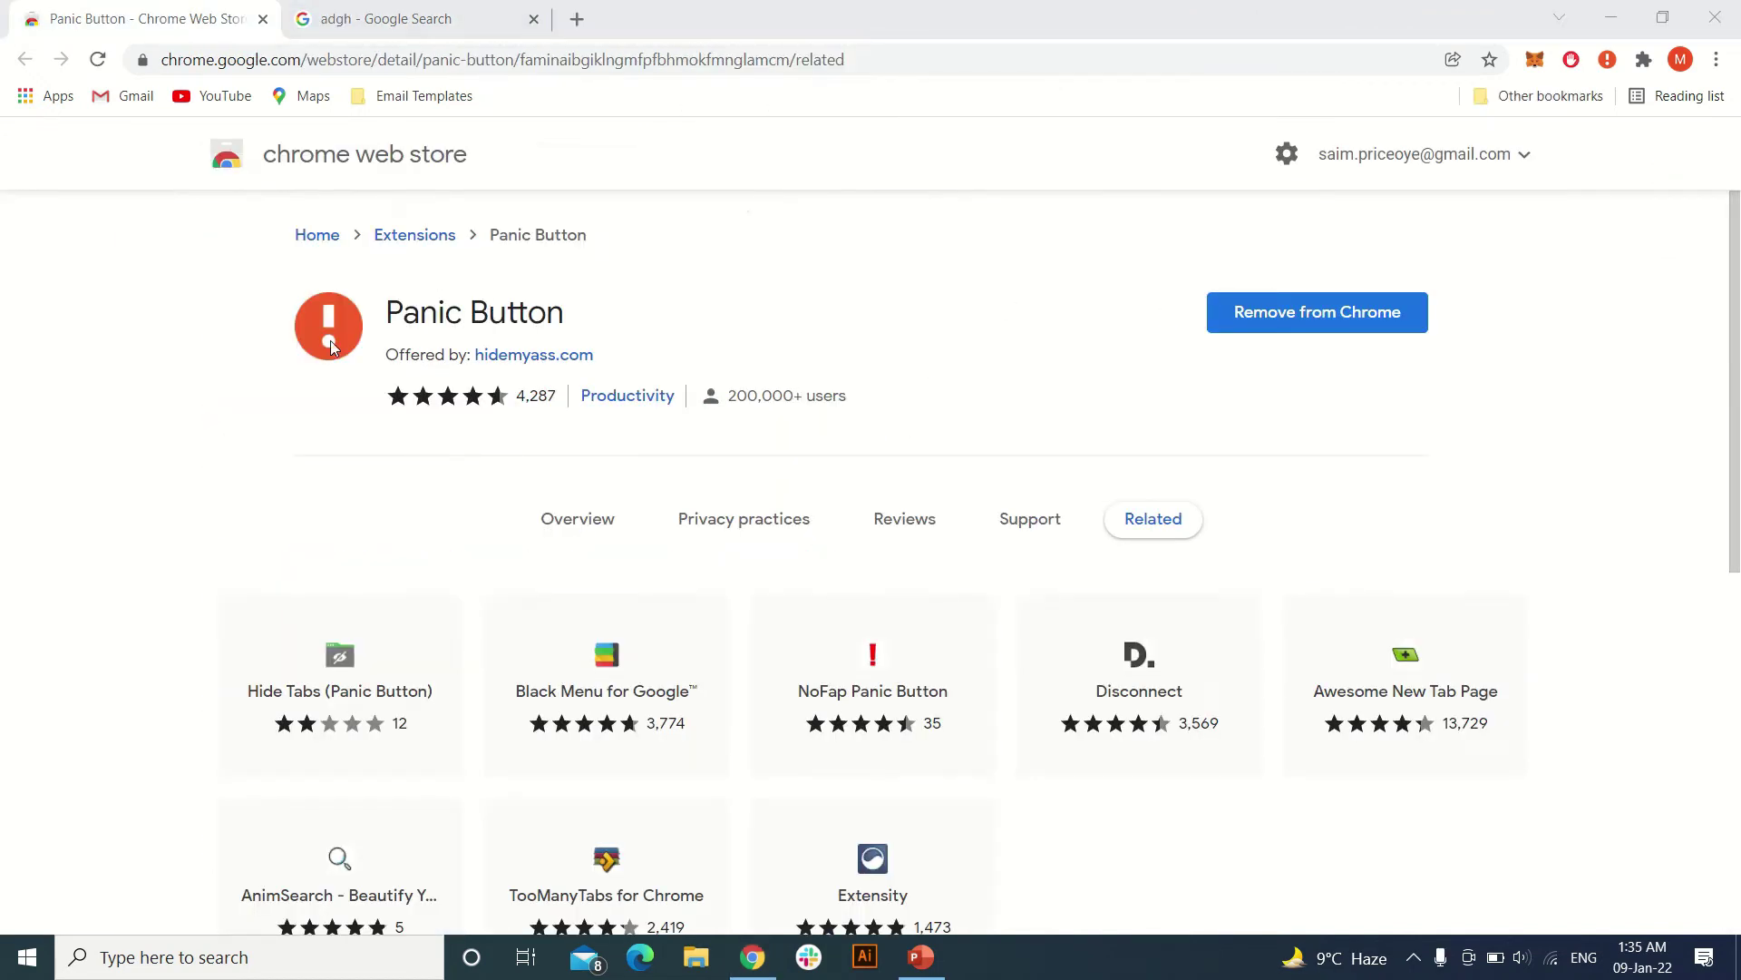
Step: Open Panic Button's Options from its toolbar icon's right-click menu
{"action": "right_click", "coordinate": [1603, 63]}
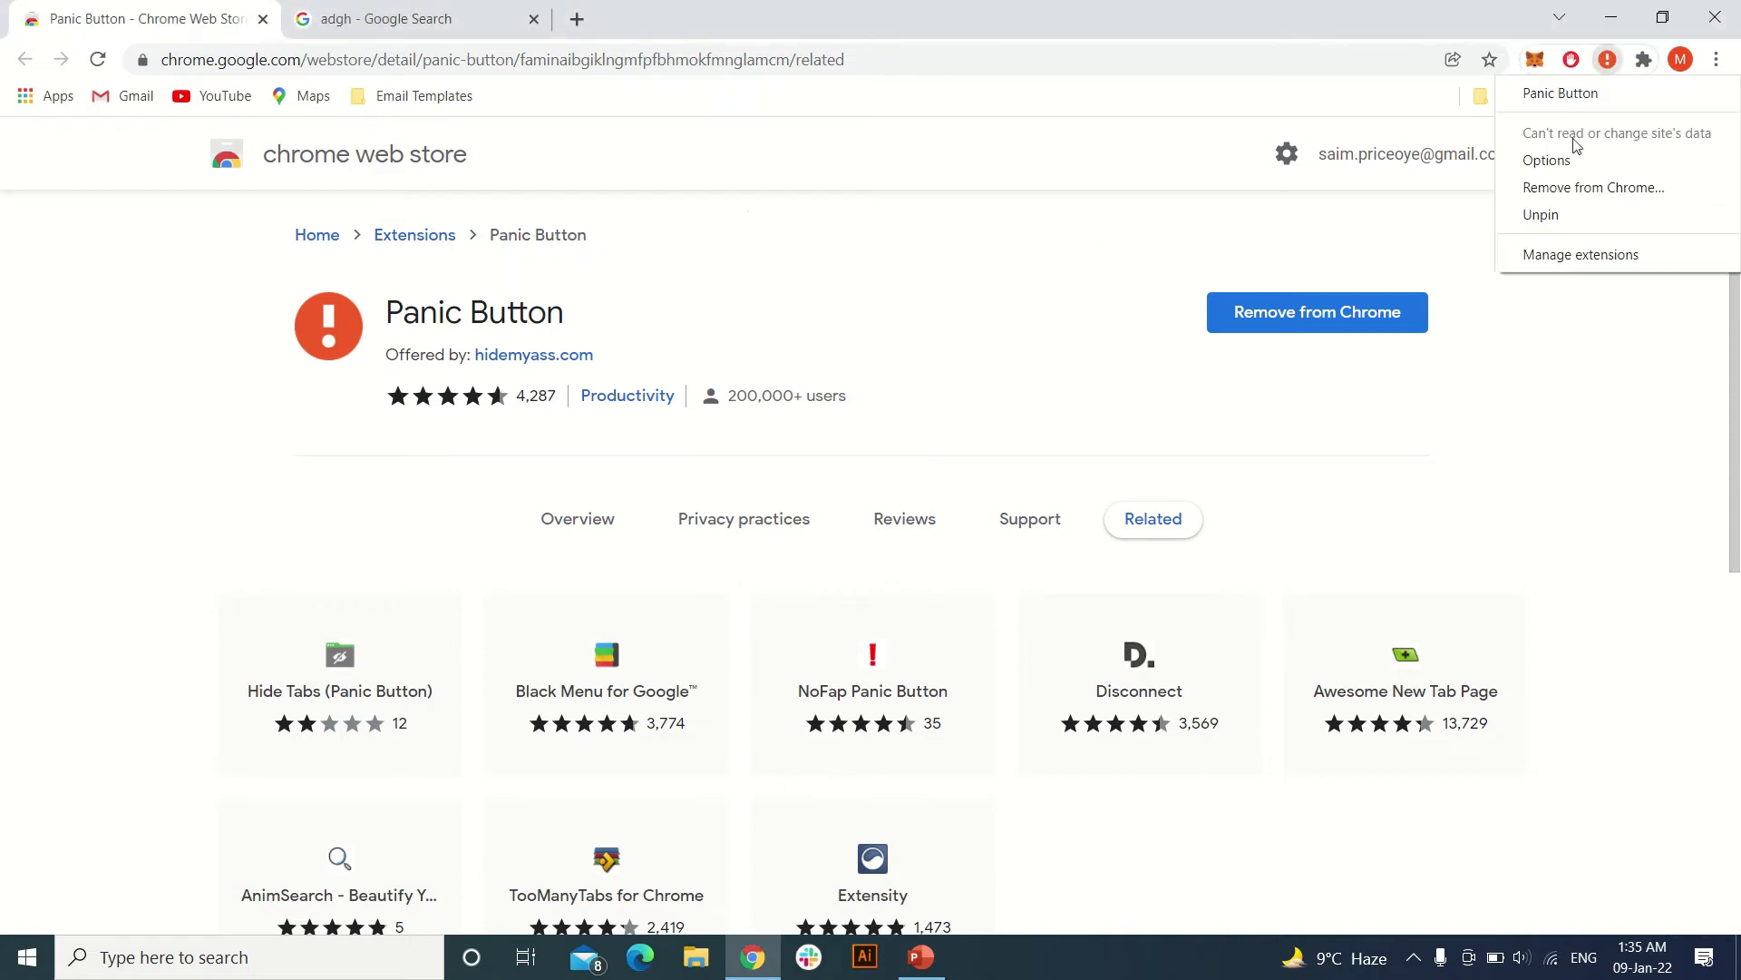
{"action": "left_click", "coordinate": [1546, 159]}
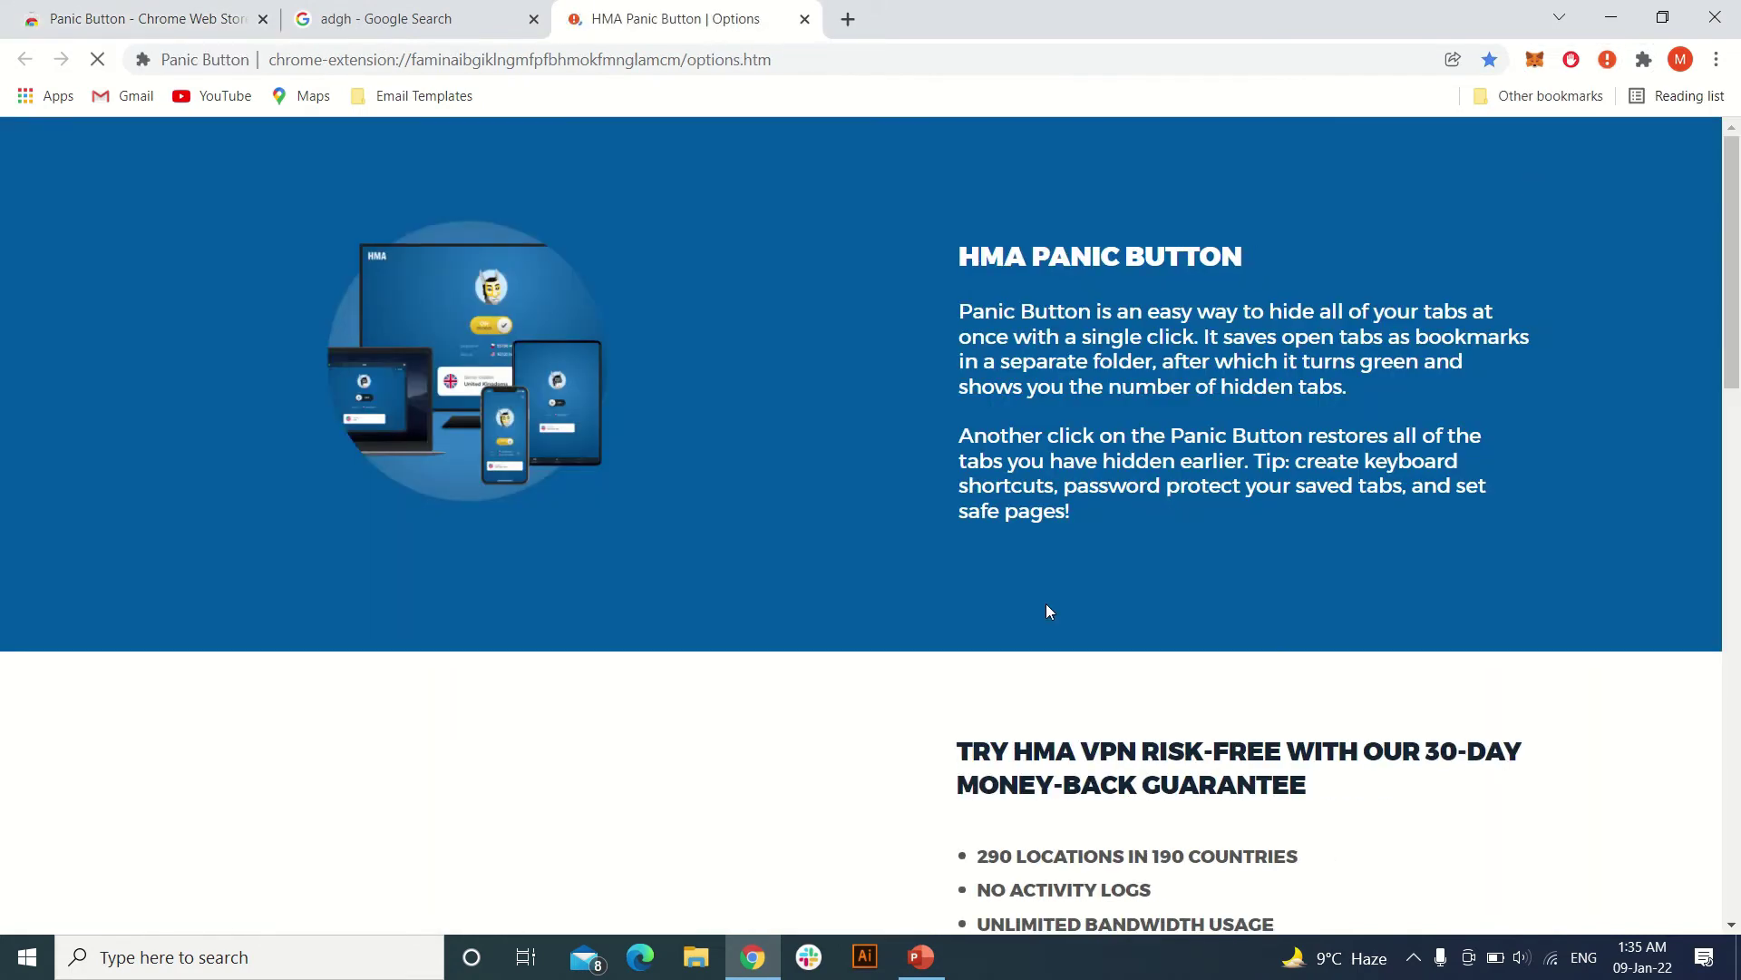
{"action": "scroll", "coordinate": [1047, 610], "scroll_direction": "down", "scroll_amount": 5}
{"action": "scroll", "coordinate": [1046, 611], "scroll_direction": "down", "scroll_amount": 5}
{"action": "scroll", "coordinate": [1047, 610], "scroll_direction": "up", "scroll_amount": 3}
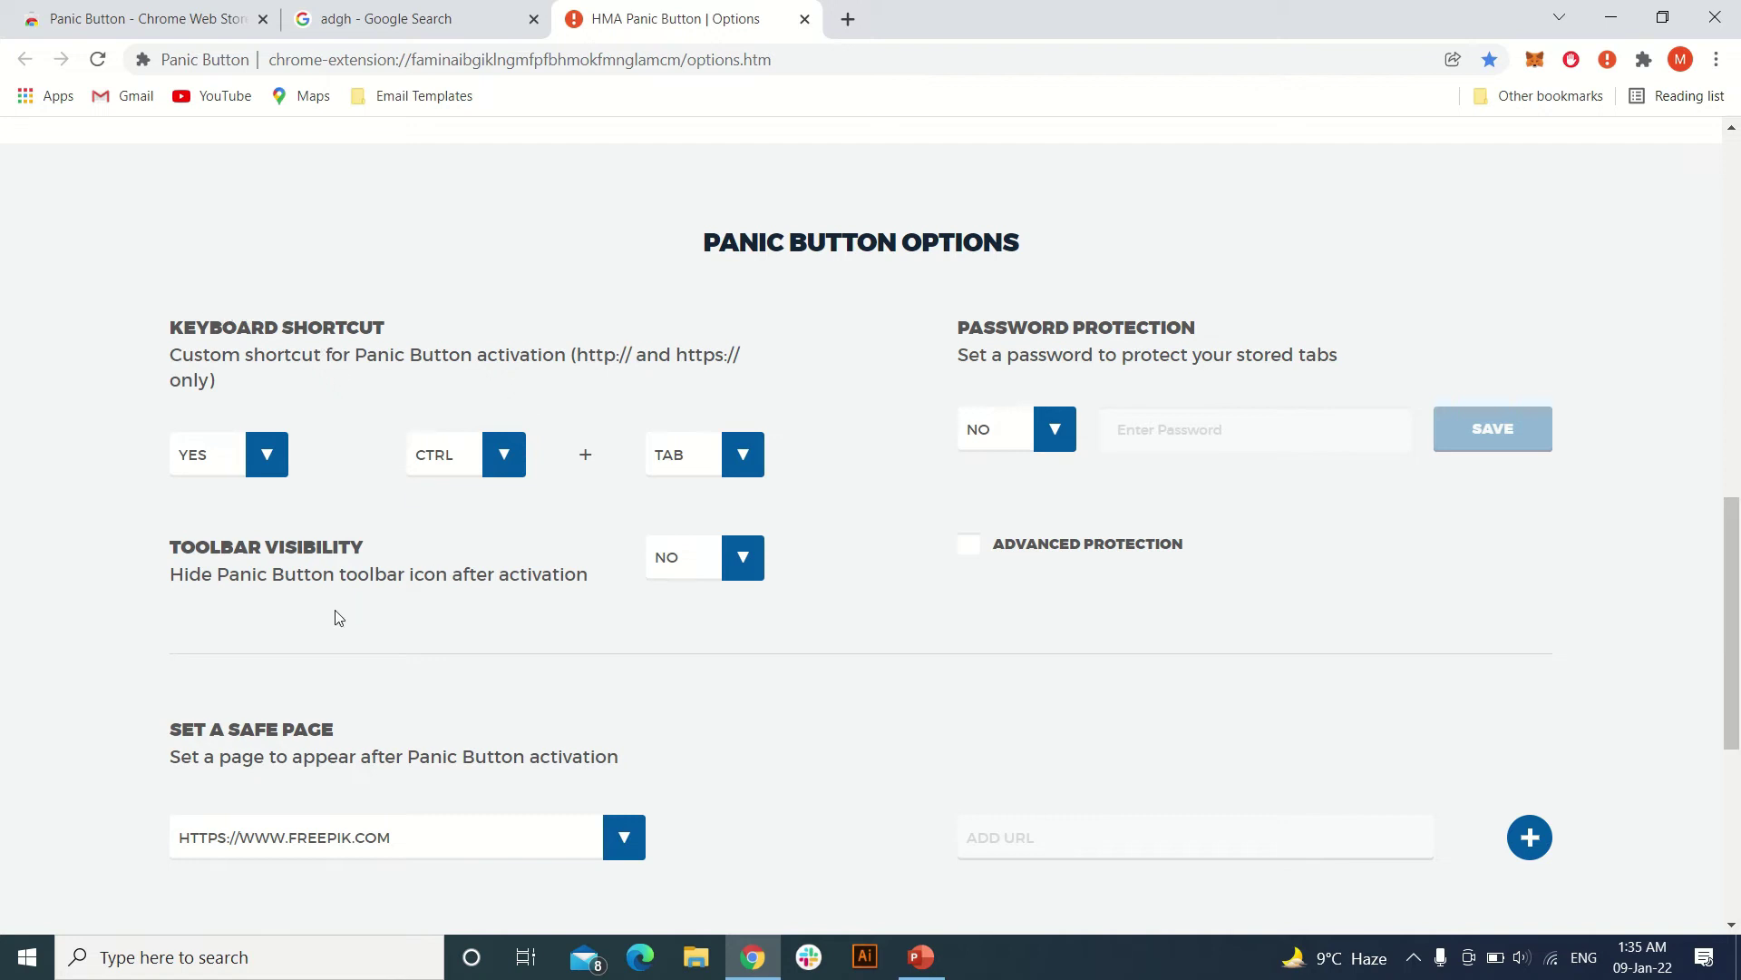
{"action": "scroll", "coordinate": [337, 618], "scroll_direction": "down", "scroll_amount": 2}
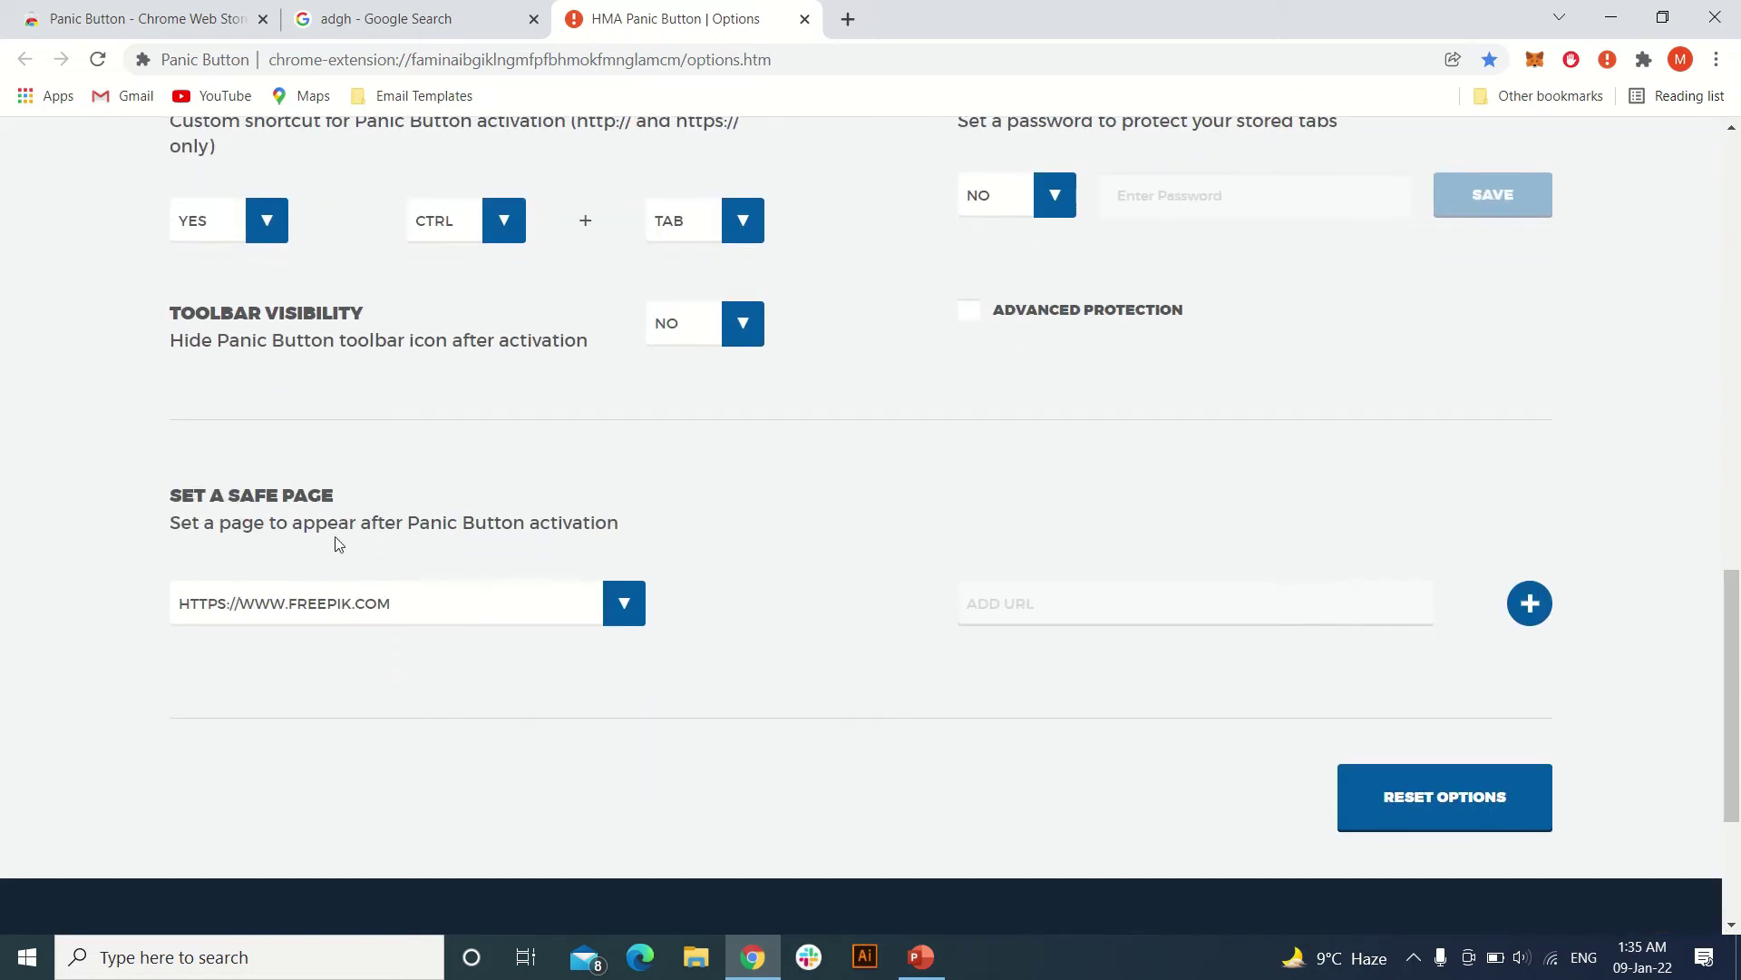
{"action": "left_click", "coordinate": [444, 614]}
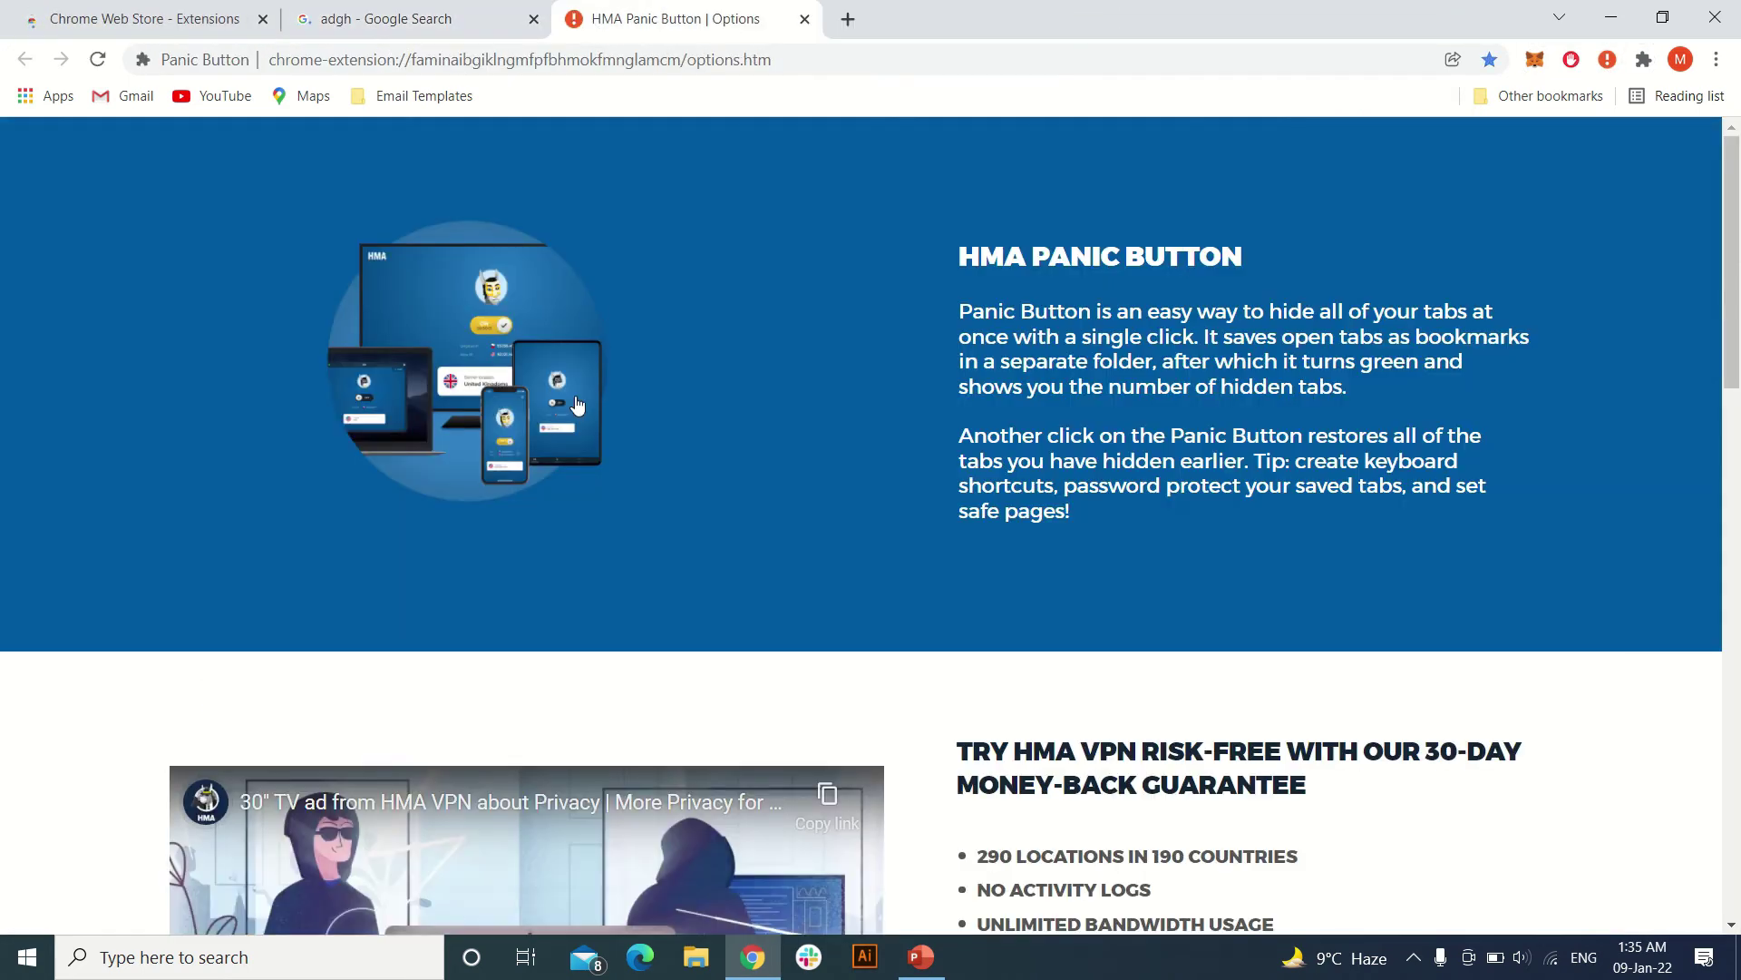
{"action": "scroll", "coordinate": [1146, 620], "scroll_direction": "down", "scroll_amount": 6}
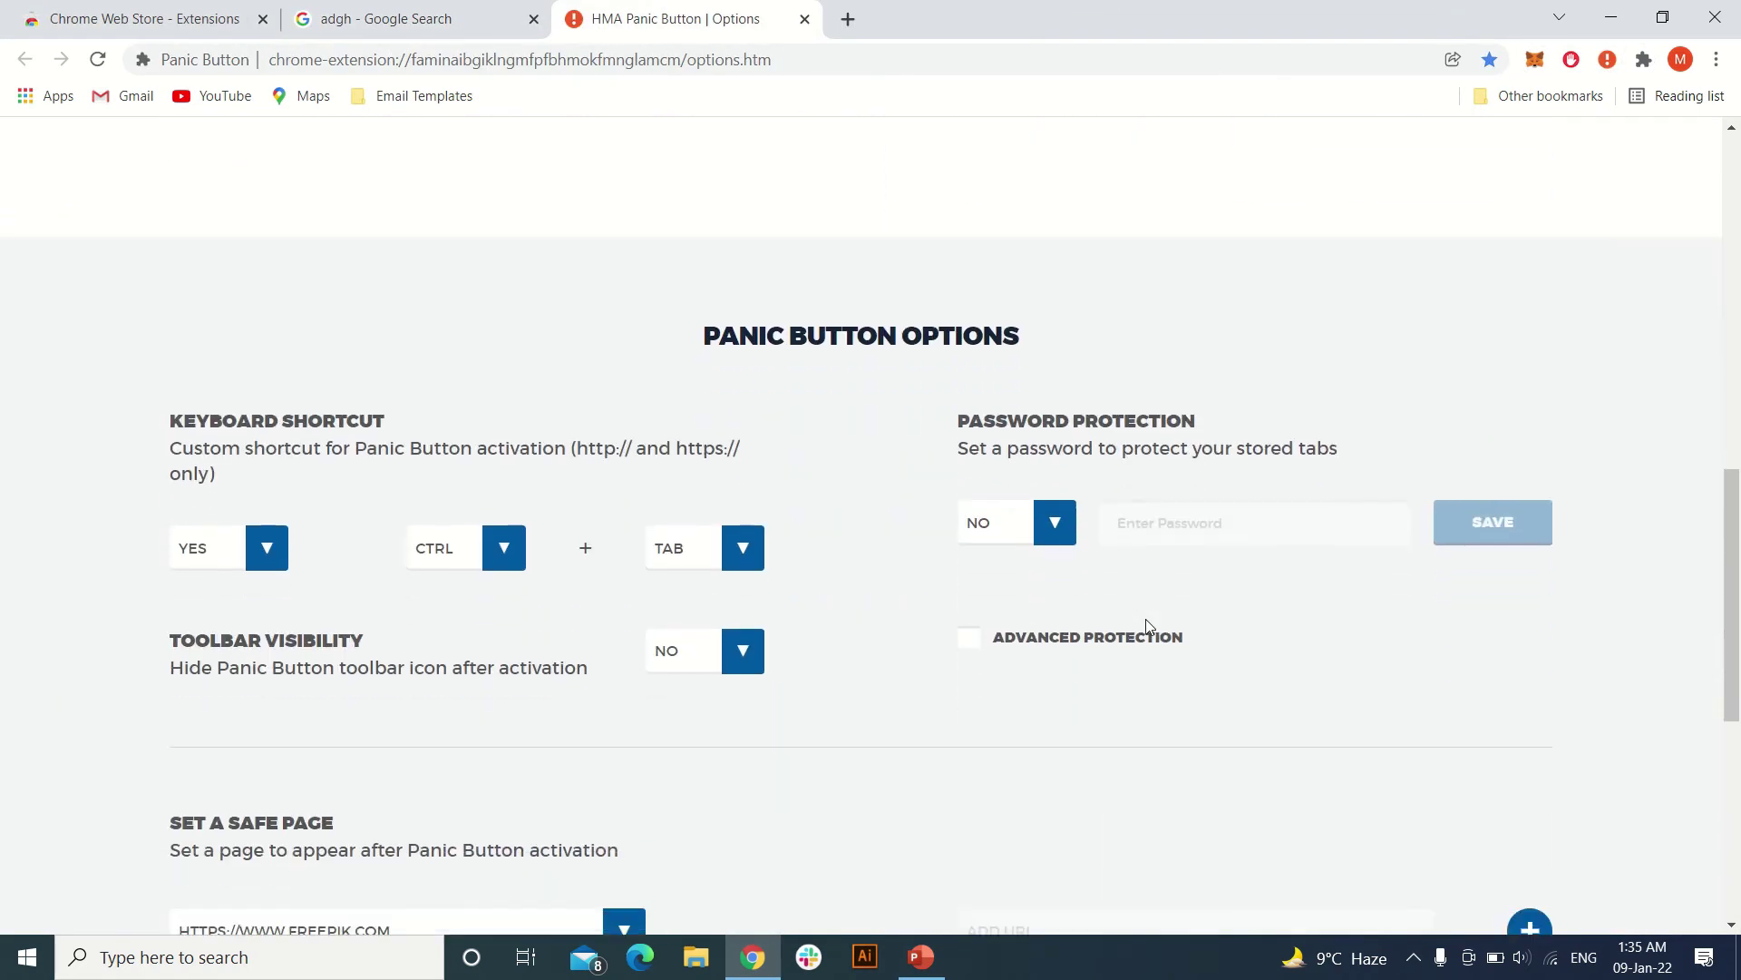
{"action": "scroll", "coordinate": [1147, 621], "scroll_direction": "up", "scroll_amount": 1}
{"action": "scroll", "coordinate": [1146, 626], "scroll_direction": "up", "scroll_amount": 7}
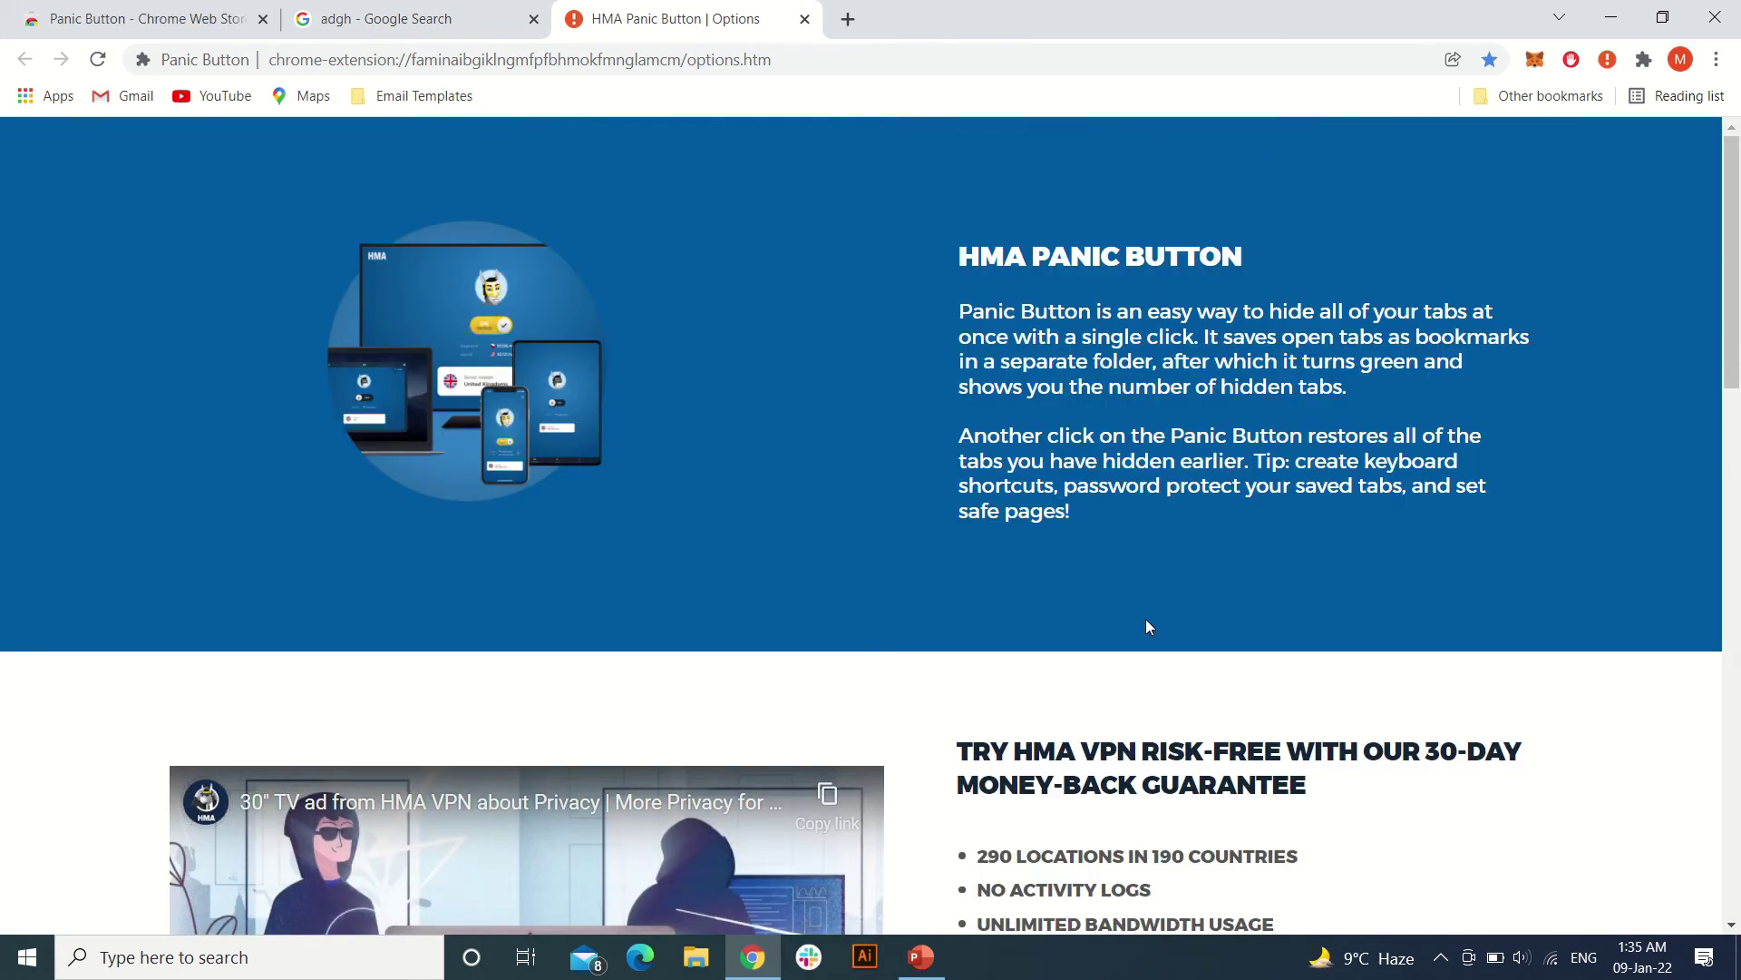
{"action": "scroll", "coordinate": [1147, 626], "scroll_direction": "down", "scroll_amount": 5}
{"action": "scroll", "coordinate": [1146, 626], "scroll_direction": "down", "scroll_amount": 2}
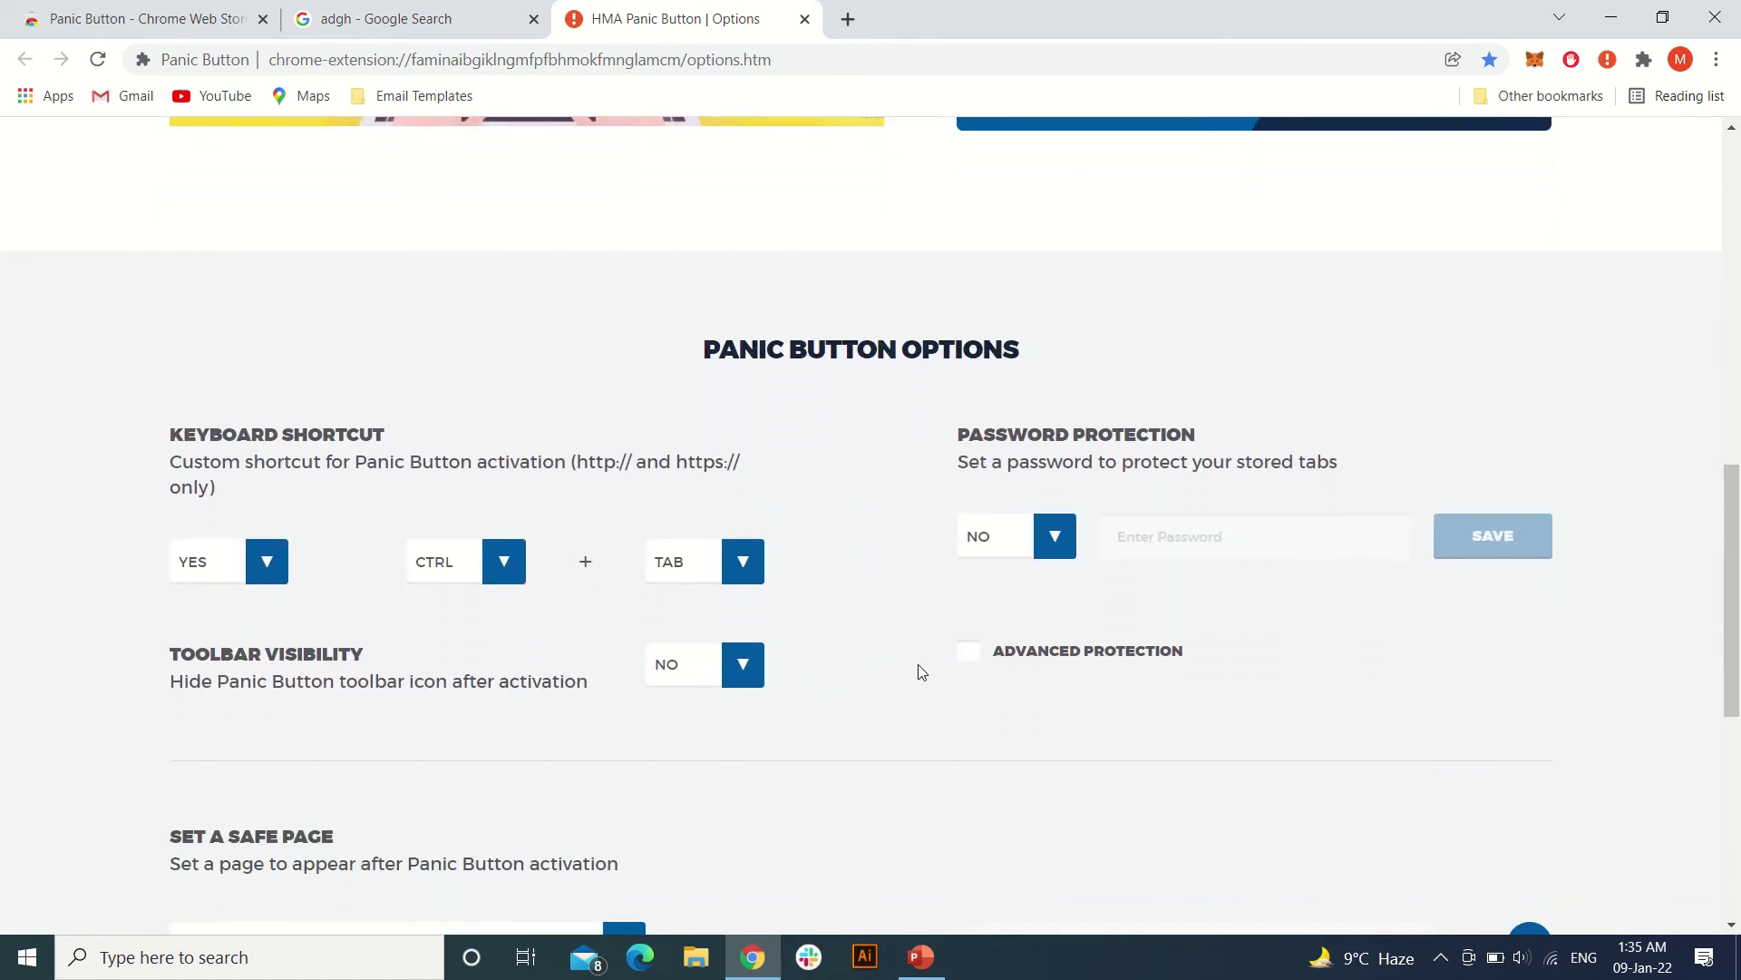
{"action": "scroll", "coordinate": [920, 669], "scroll_direction": "down", "scroll_amount": 5}
{"action": "scroll", "coordinate": [918, 673], "scroll_direction": "up", "scroll_amount": 7}
{"action": "scroll", "coordinate": [919, 674], "scroll_direction": "down", "scroll_amount": 2}
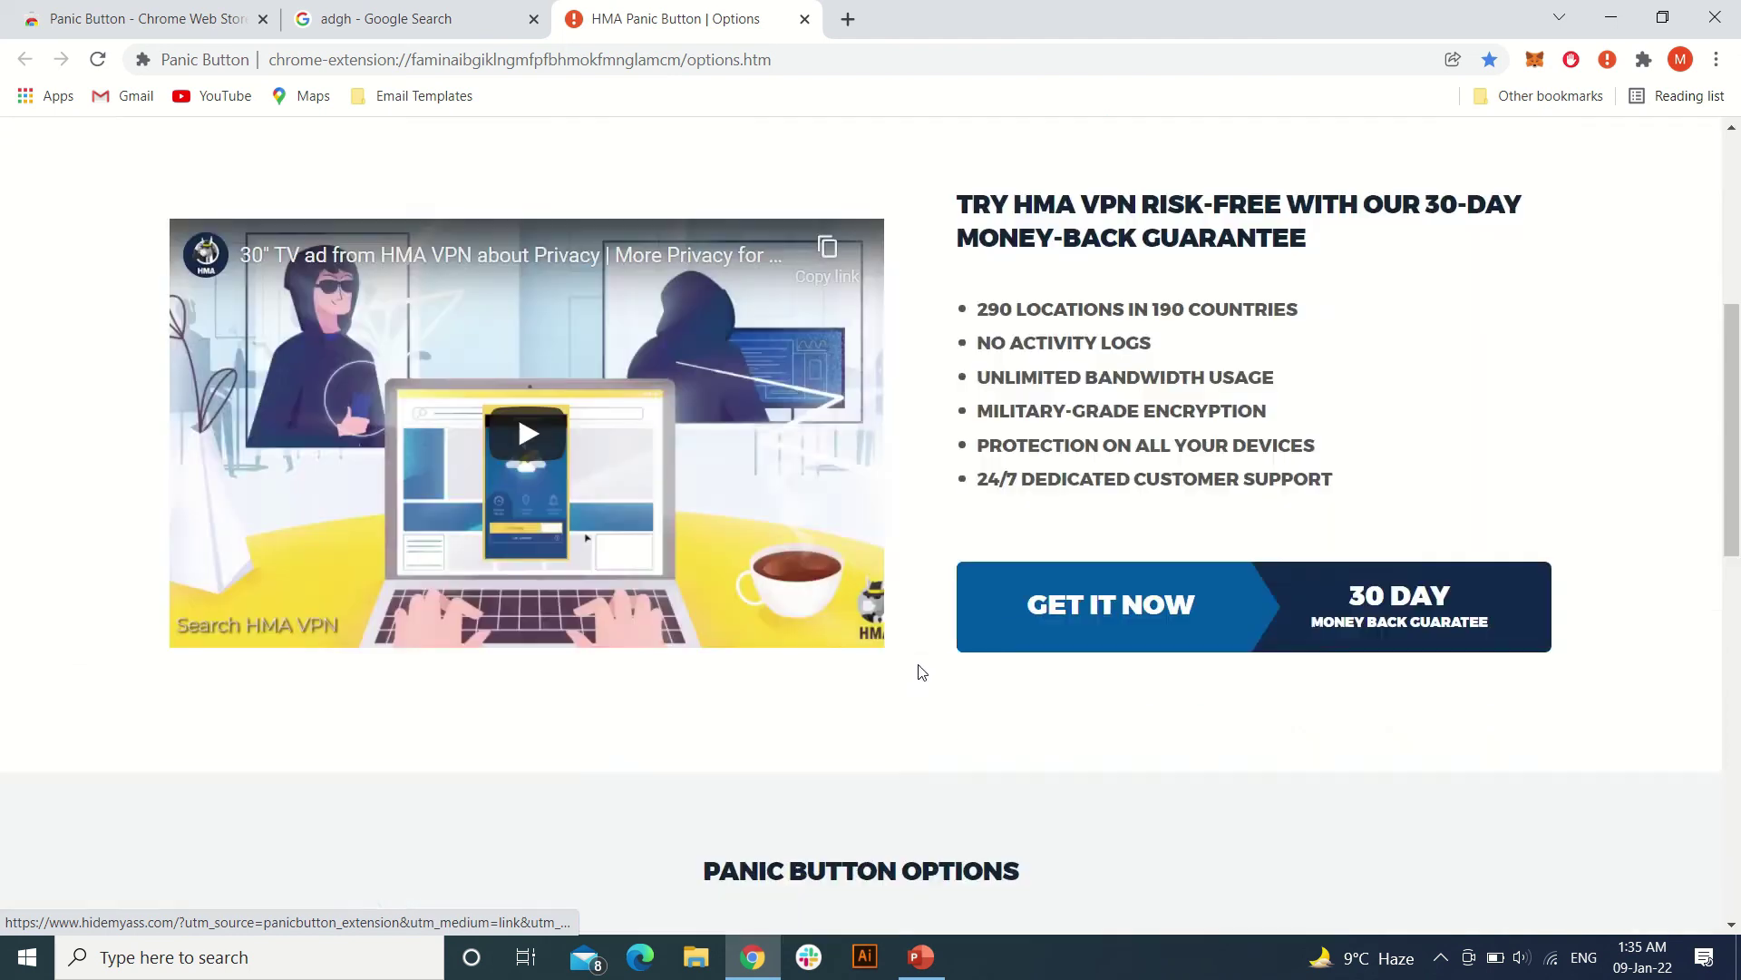
{"action": "scroll", "coordinate": [918, 673], "scroll_direction": "down", "scroll_amount": 5}
{"action": "scroll", "coordinate": [918, 674], "scroll_direction": "up", "scroll_amount": 1}
{"action": "scroll", "coordinate": [919, 673], "scroll_direction": "up", "scroll_amount": 5}
{"action": "scroll", "coordinate": [919, 672], "scroll_direction": "up", "scroll_amount": 1}
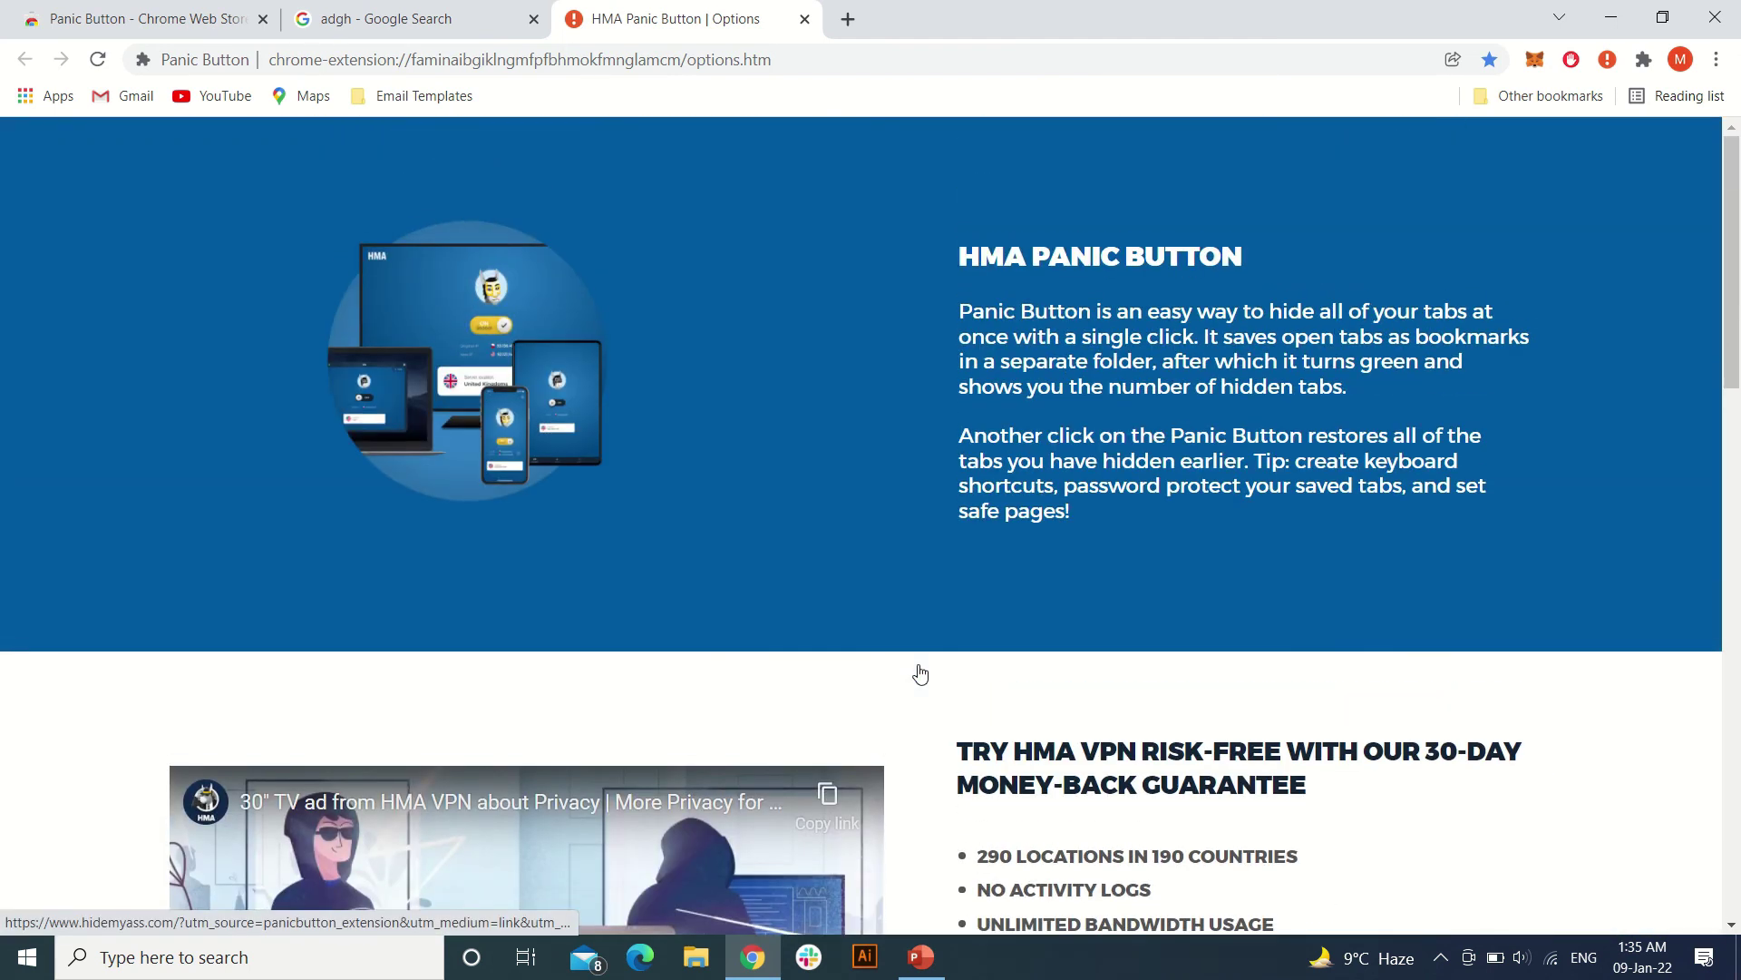